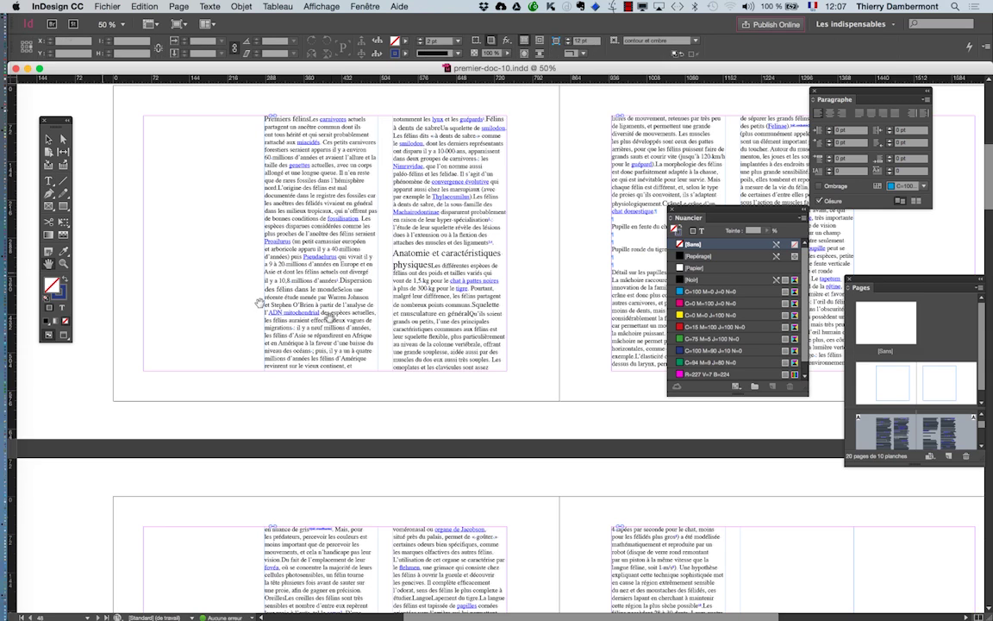
# Move the Nuancier panel aside and enlarge the Pages panel until every spread from 46-47 to 64-65 shows.
pyautogui.press('super+minus')
pyautogui.scroll(-3, 441, 341)
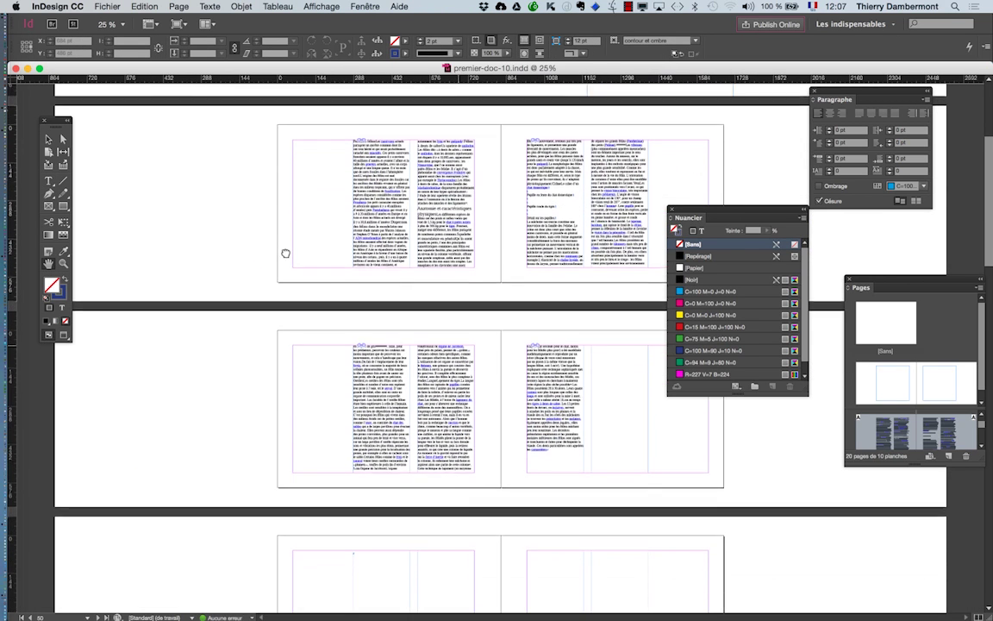
pyautogui.moveTo(692, 211); pyautogui.dragTo(117, 328)
pyautogui.moveTo(862, 287); pyautogui.dragTo(686, 137)
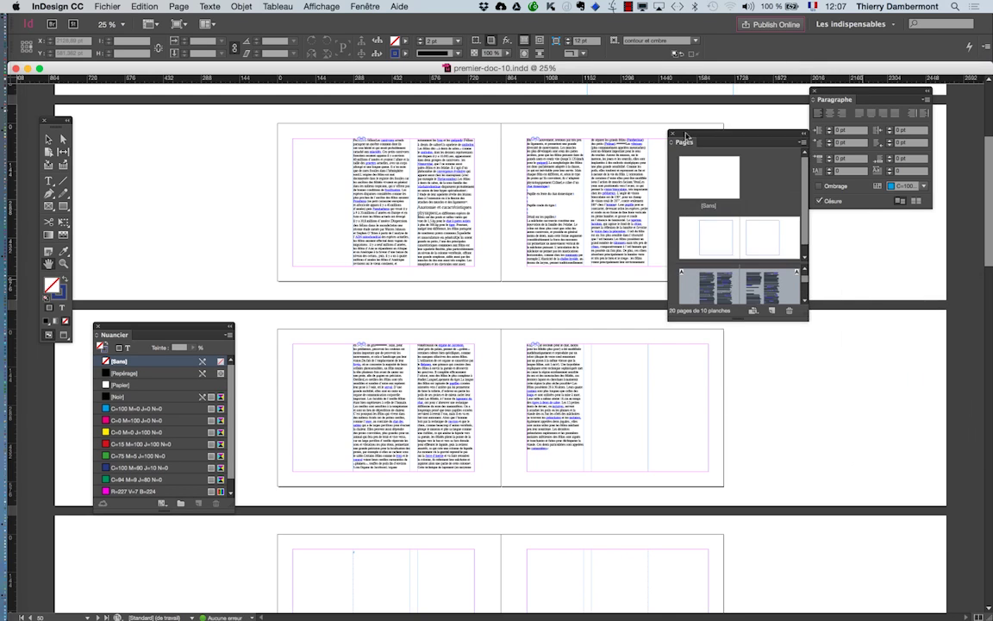
pyautogui.moveTo(801, 314); pyautogui.dragTo(912, 605)
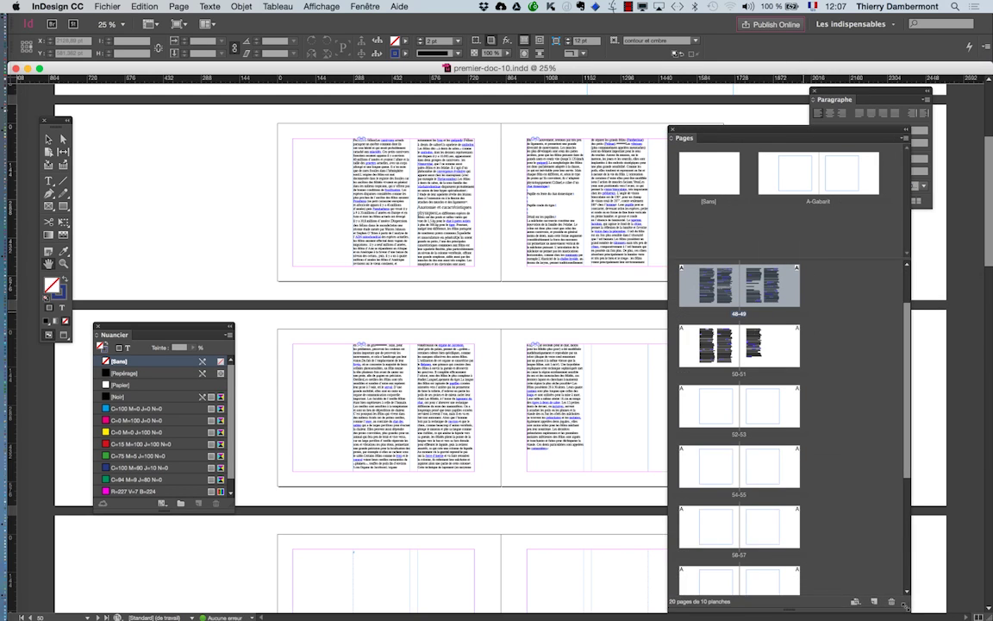
pyautogui.moveTo(692, 131); pyautogui.dragTo(266, 81)
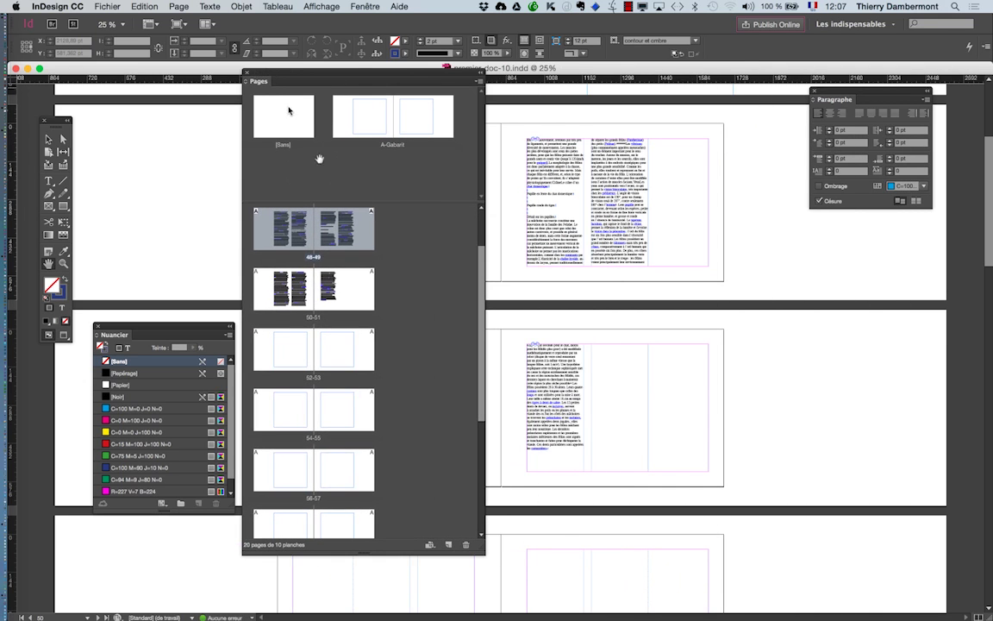
pyautogui.moveTo(481, 549); pyautogui.dragTo(801, 459)
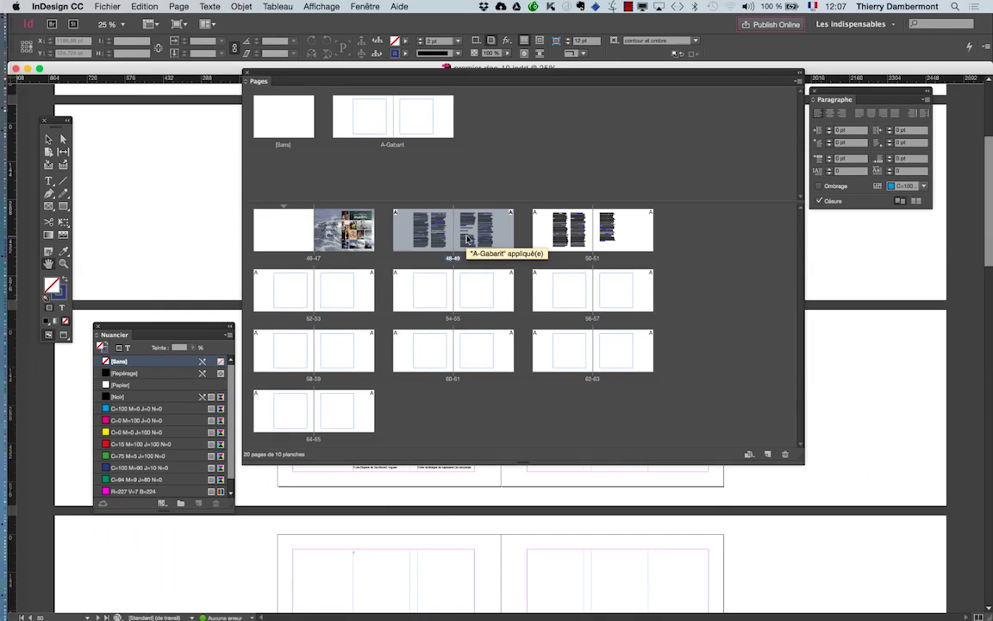
# Move the Pages panel off the spreads and select the text frame on page 49 to examine its threading.
pyautogui.moveTo(274, 70); pyautogui.dragTo(707, 355)
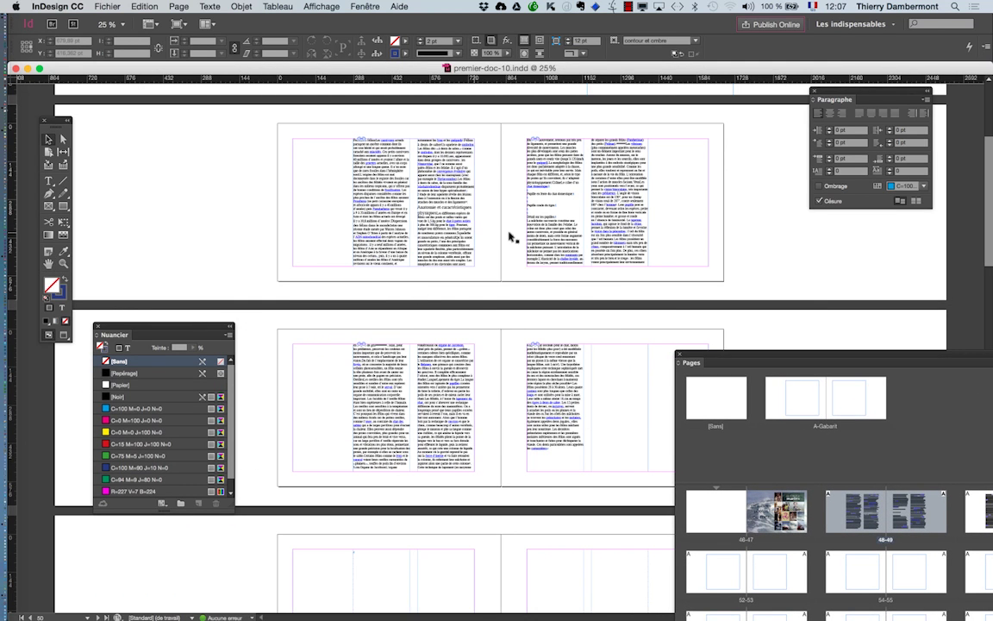
pyautogui.click(606, 244)
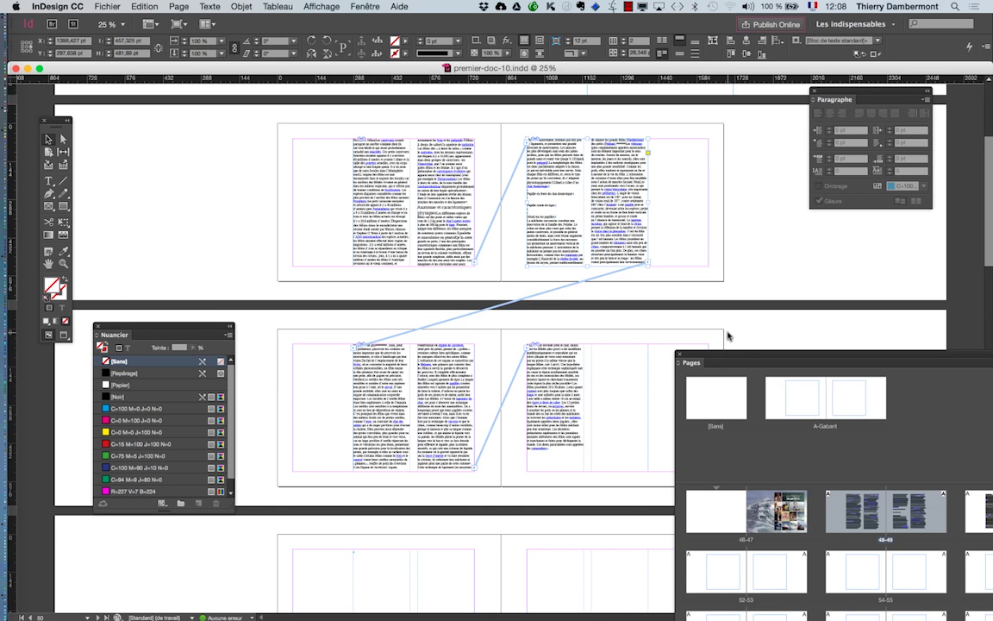
pyautogui.click(49, 263)
pyautogui.moveTo(304, 313); pyautogui.dragTo(311, 319)
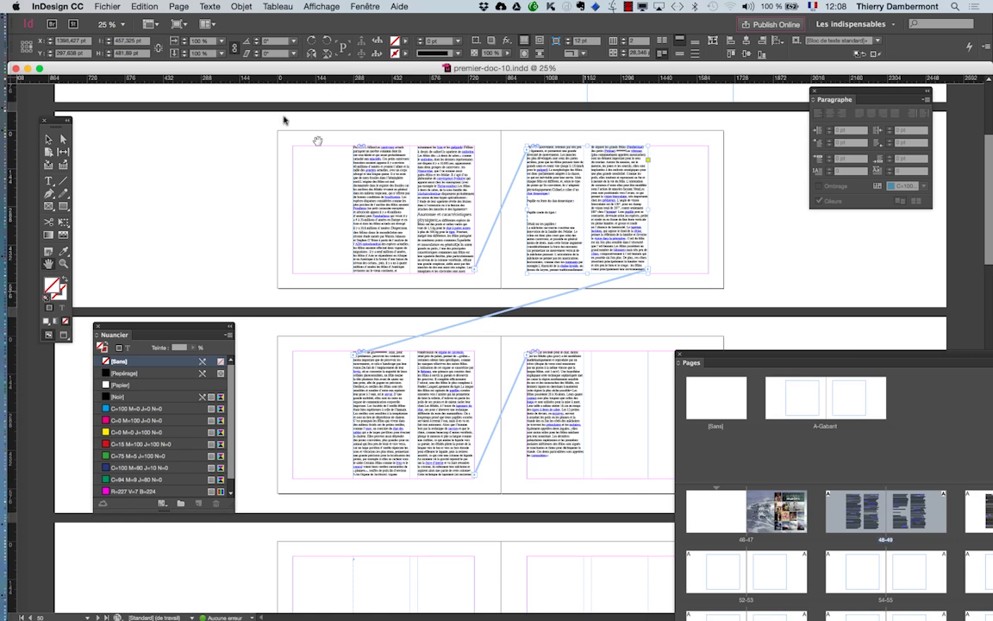
# Turn off "Redistribution intelligente du texte" in the Texte preferences.
pyautogui.click(71, 7)
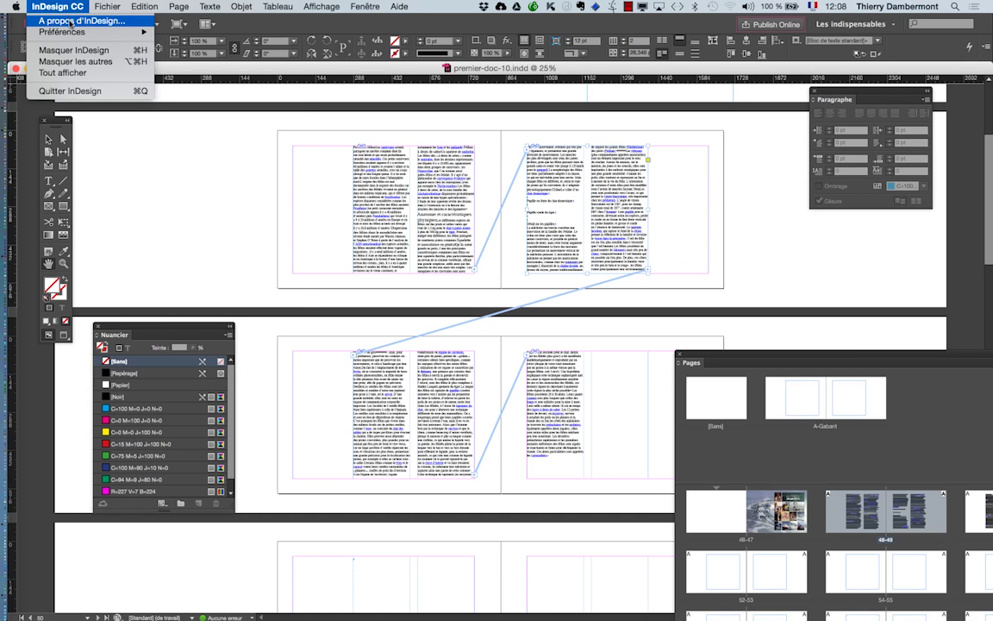
pyautogui.moveTo(71, 35)
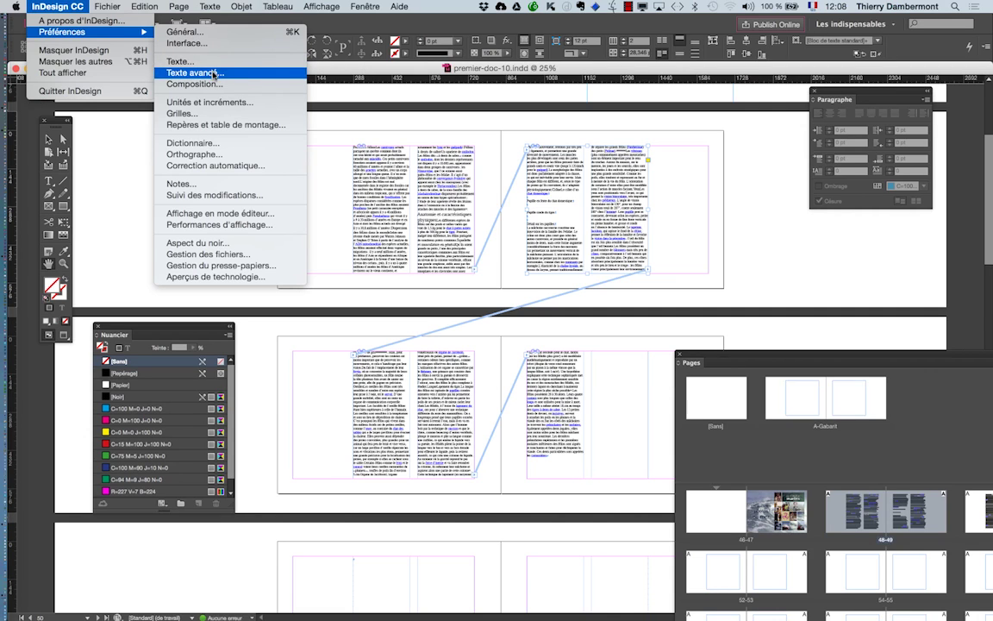
pyautogui.click(191, 32)
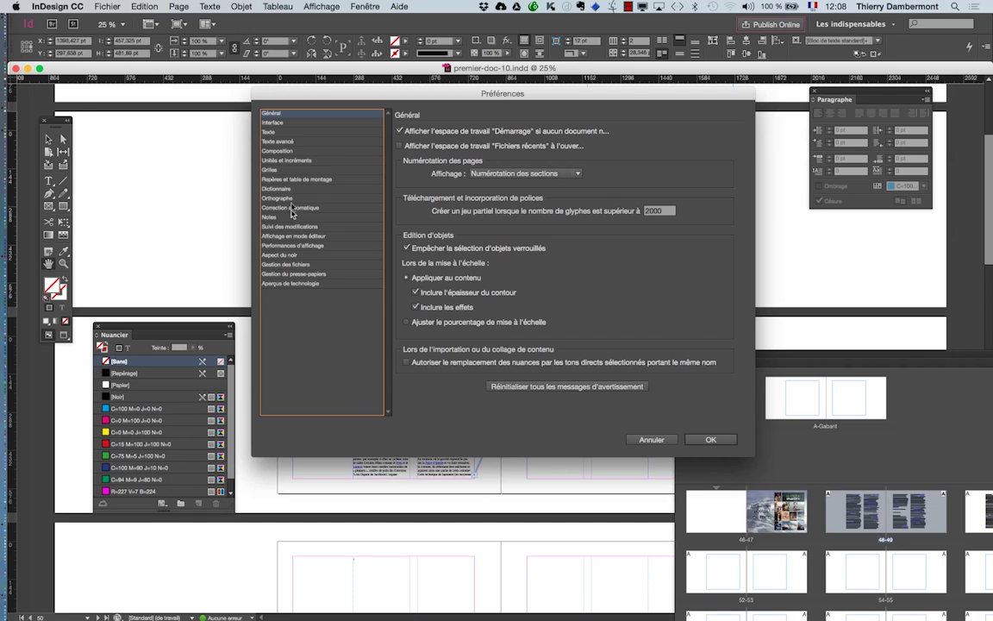
pyautogui.click(269, 132)
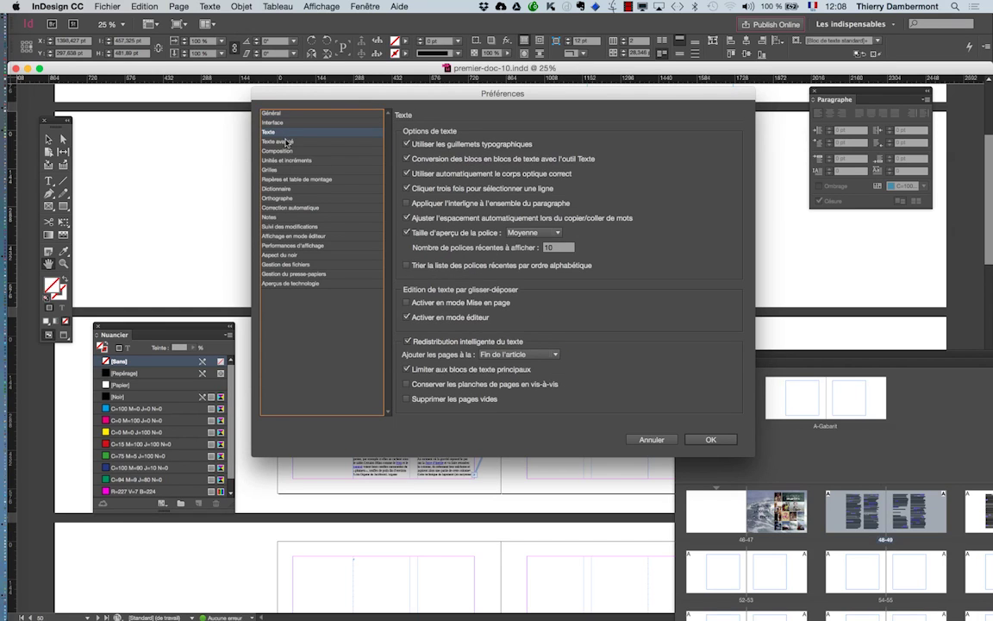
pyautogui.click(288, 142)
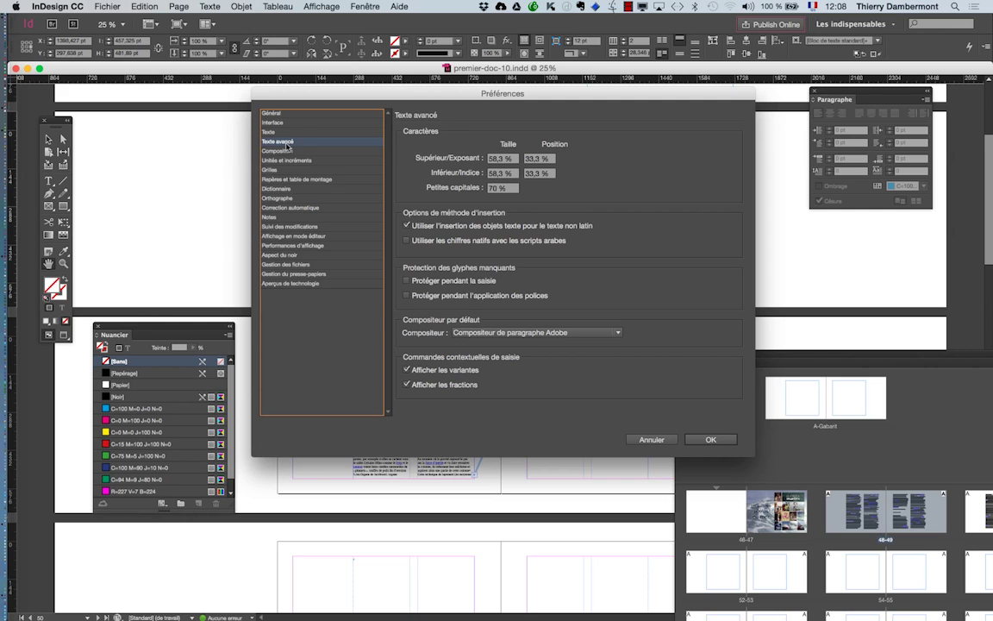
pyautogui.press('Up')
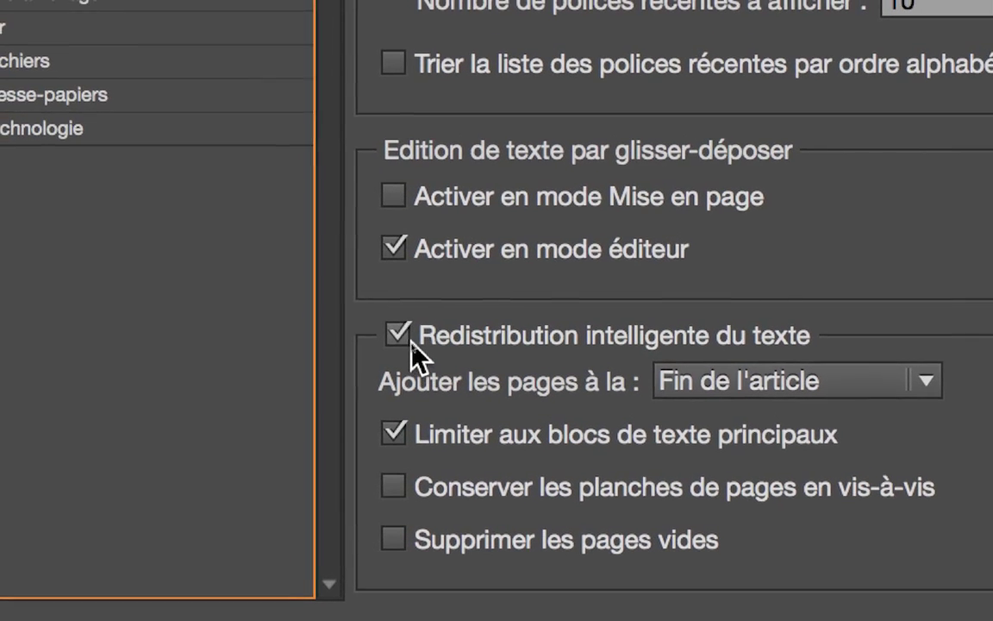
pyautogui.click(384, 324)
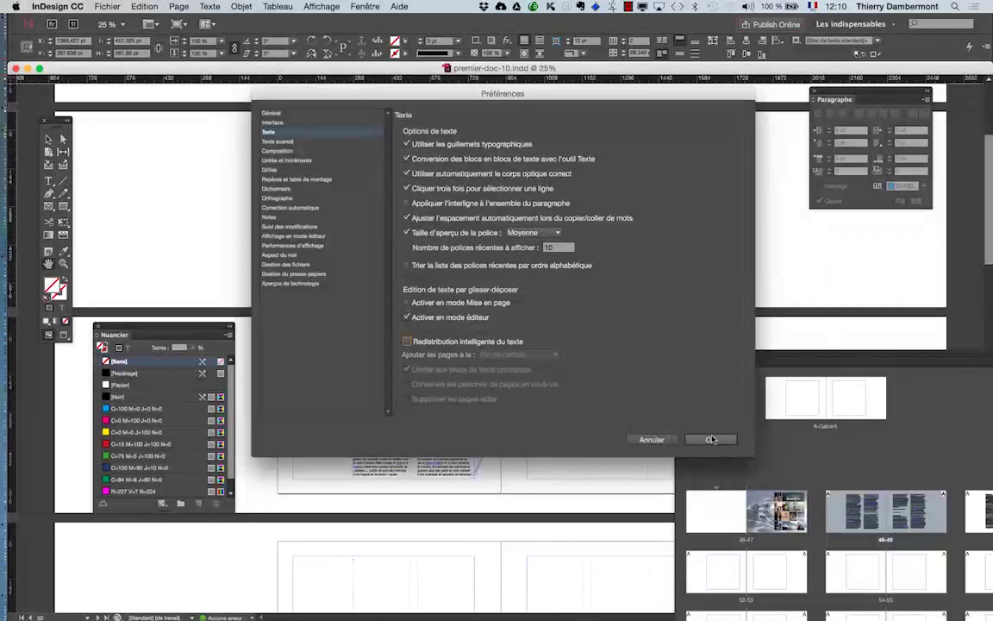
pyautogui.click(710, 440)
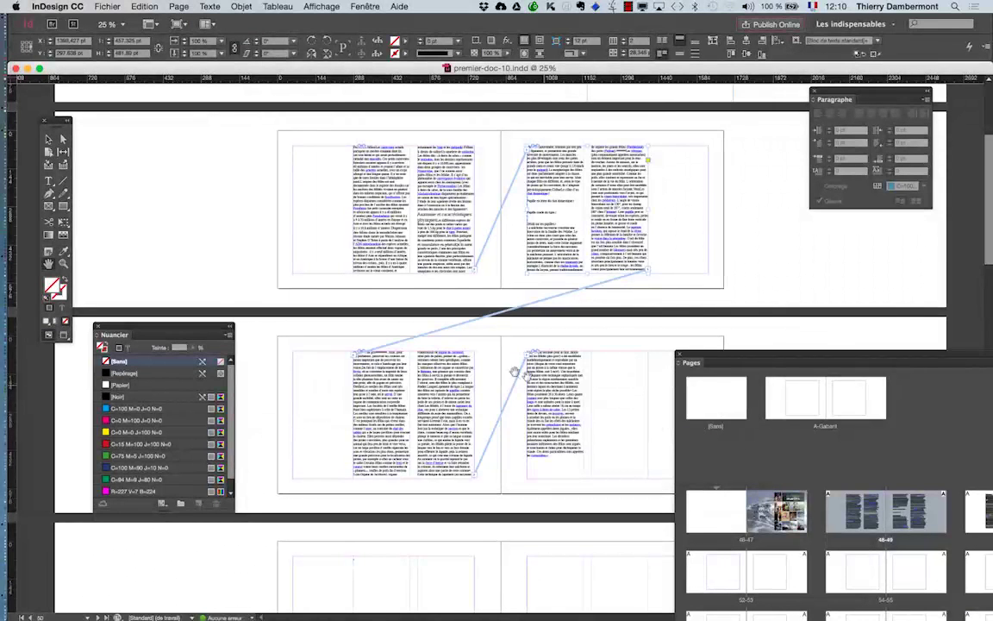
# Examine the spreads following pages 50-51 in the document and in the page overview, and select page 54.
pyautogui.scroll(-5, 361, 327)
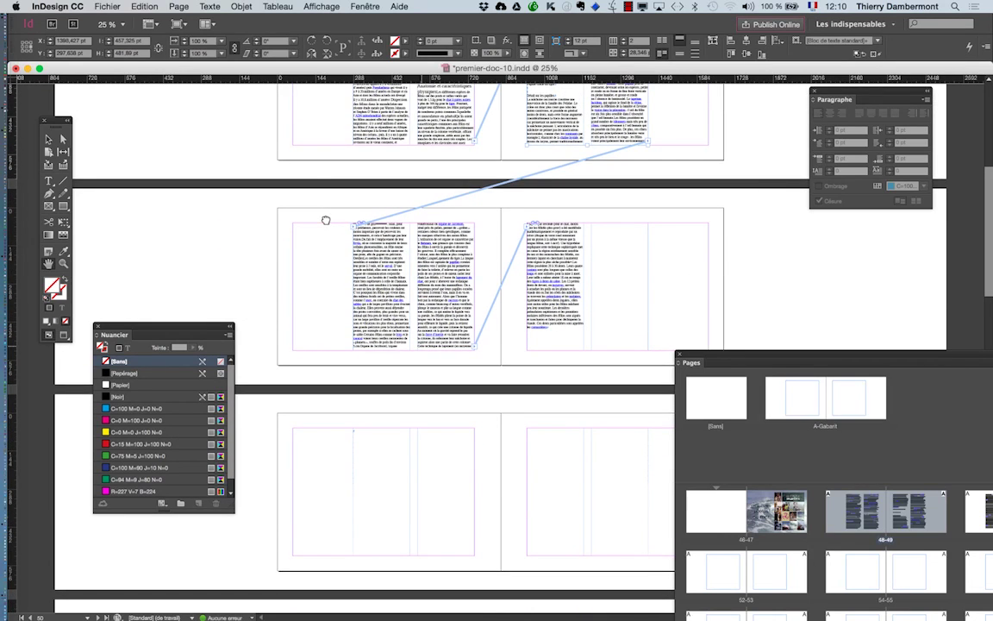
pyautogui.moveTo(371, 280); pyautogui.dragTo(374, 186)
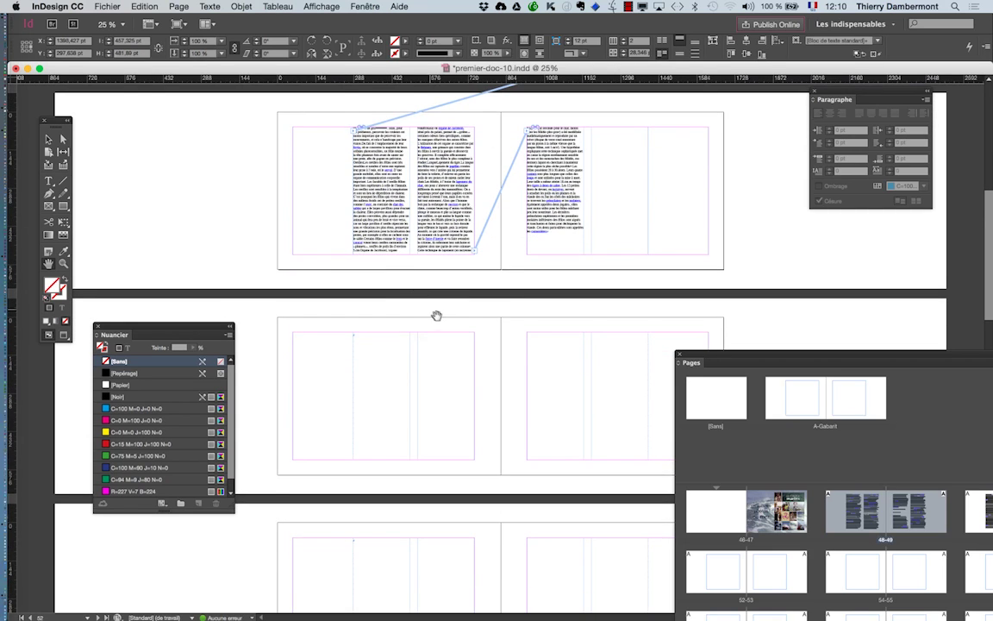
pyautogui.scroll(-5, 437, 315)
pyautogui.scroll(-4, 440, 303)
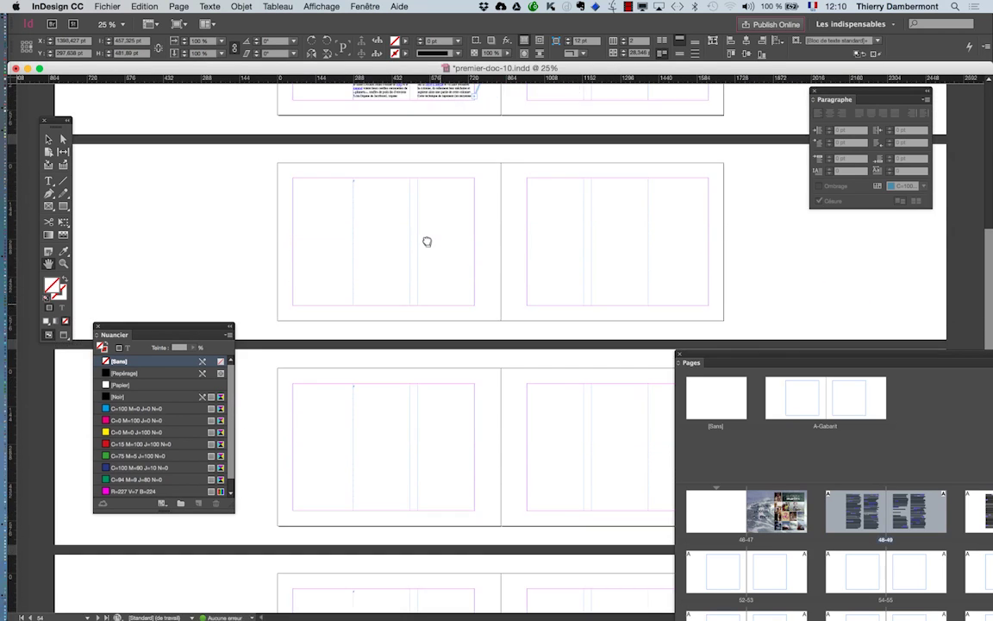
pyautogui.scroll(-4, 396, 202)
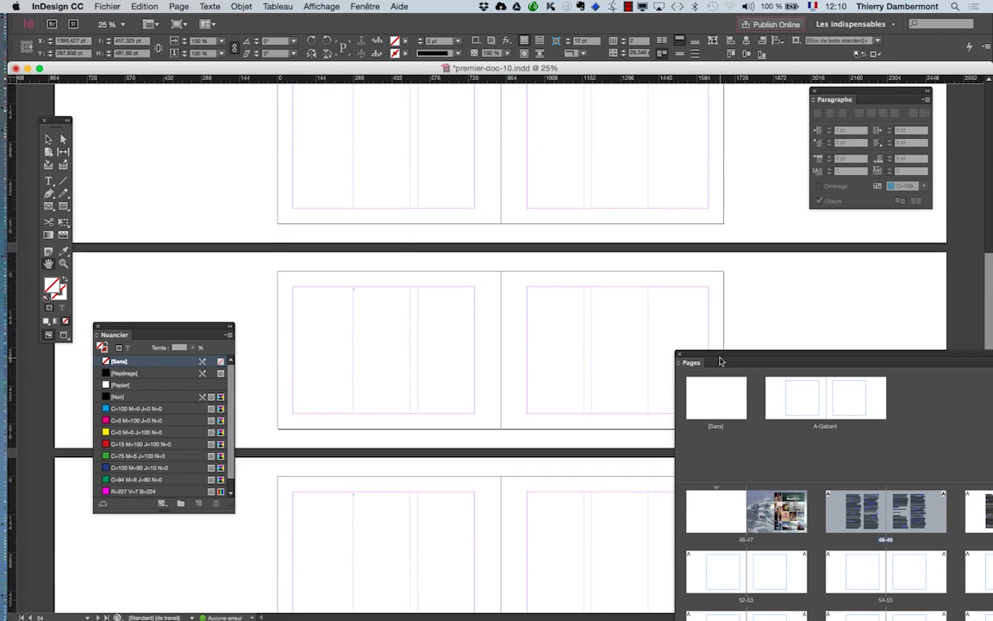
pyautogui.moveTo(717, 358); pyautogui.dragTo(319, 83)
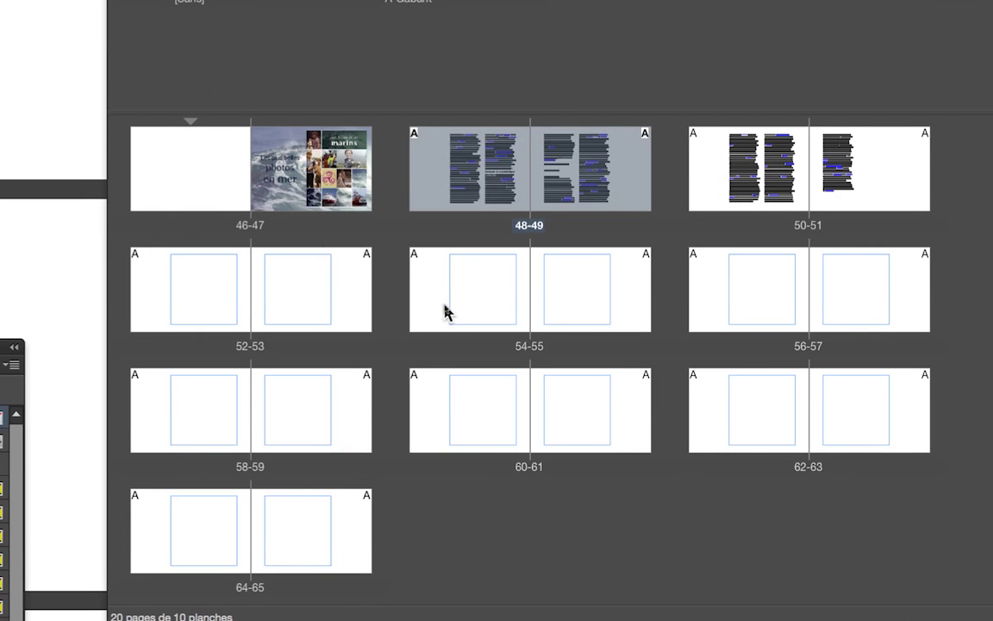
pyautogui.click(445, 312)
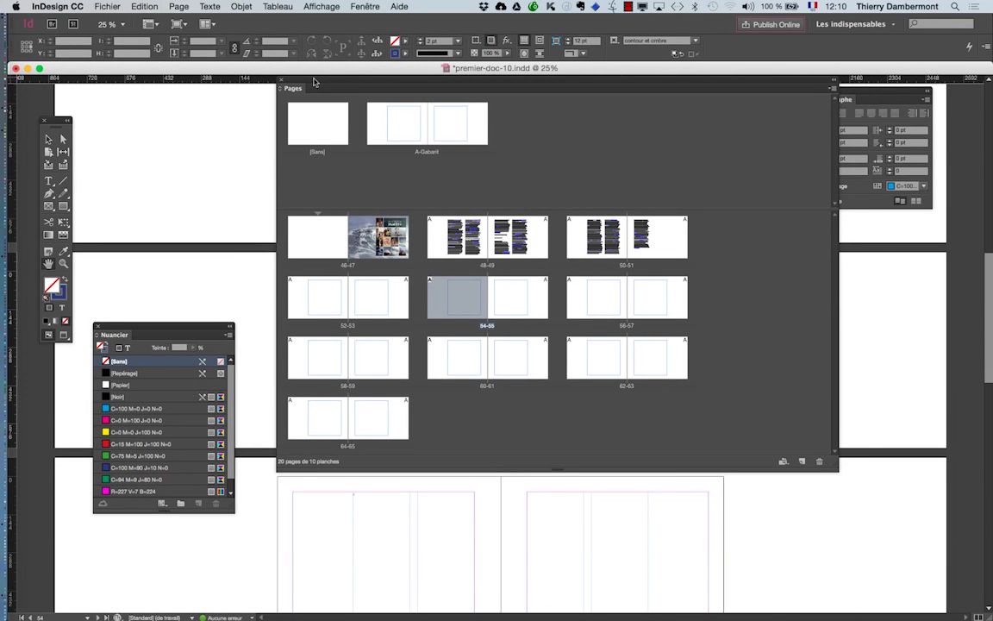
pyautogui.moveTo(315, 82); pyautogui.dragTo(807, 255)
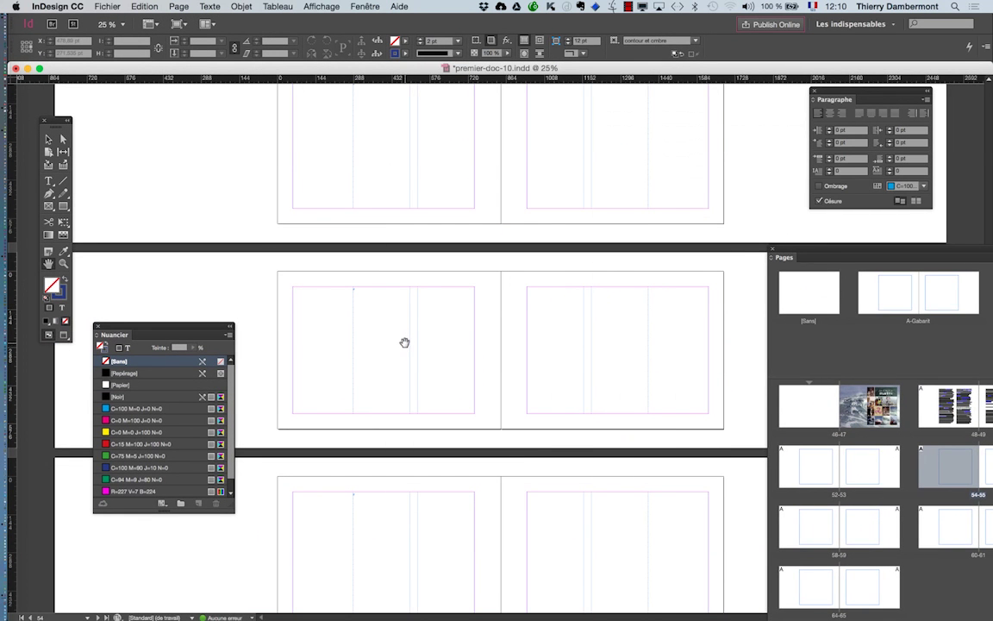
# Select the text frame on page 54 at 50% zoom to examine its threading to page 55.
pyautogui.press('super+equal')
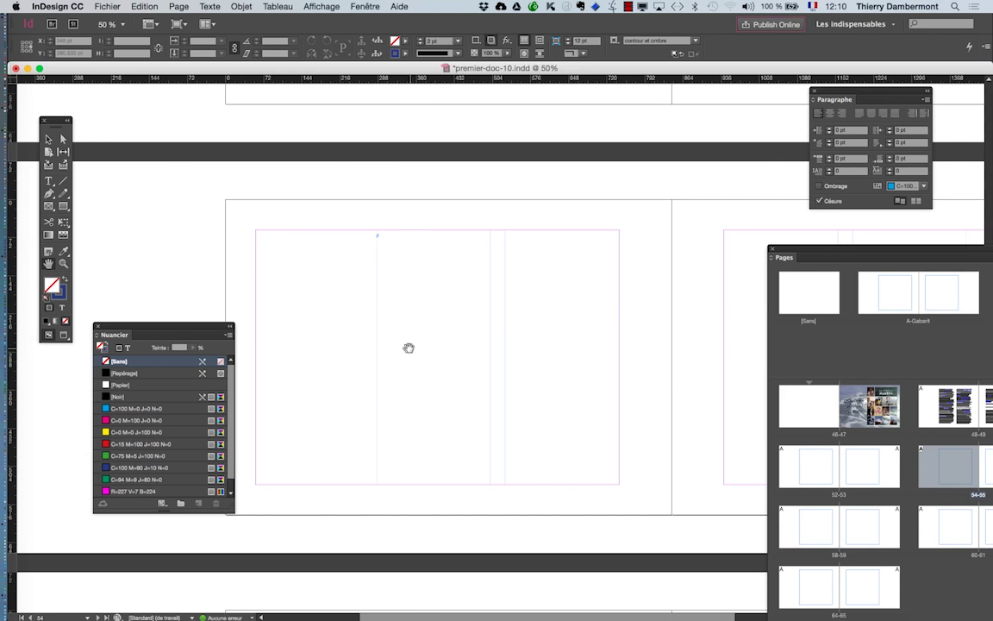
pyautogui.click(48, 138)
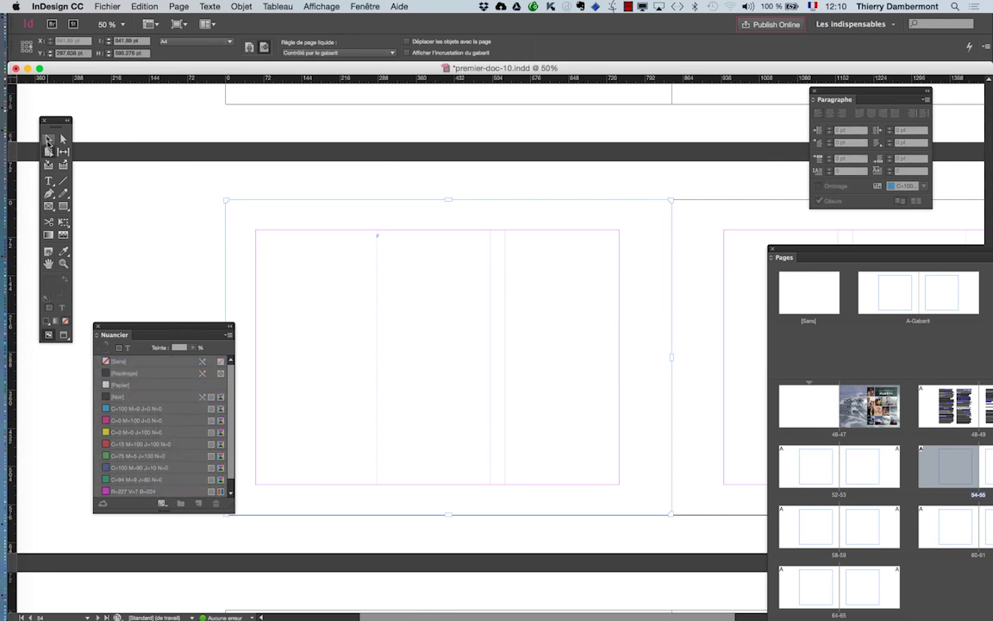
pyautogui.click(417, 310)
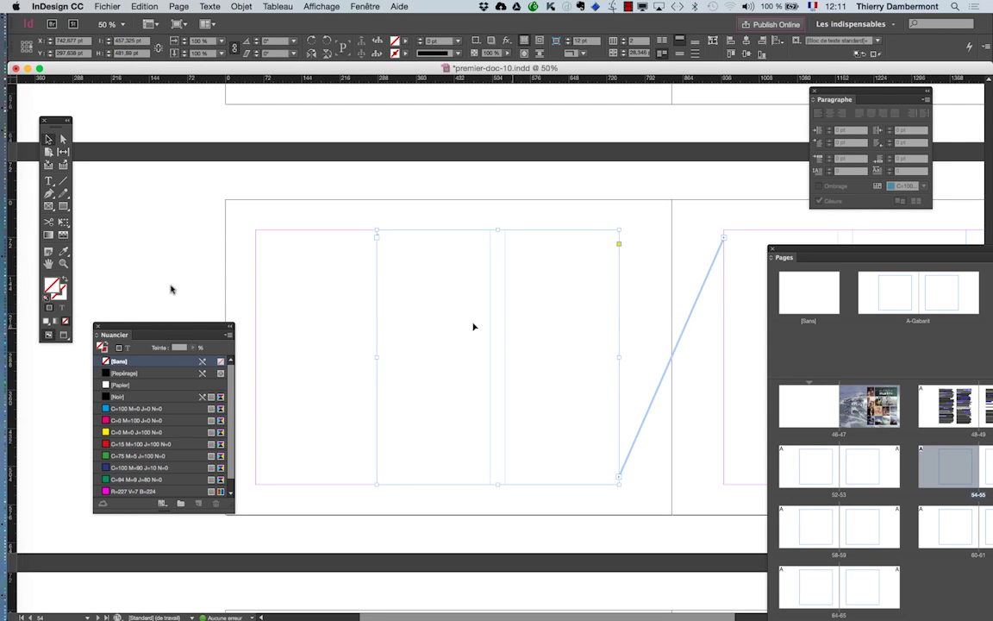
pyautogui.click(50, 264)
pyautogui.moveTo(428, 339); pyautogui.dragTo(301, 296)
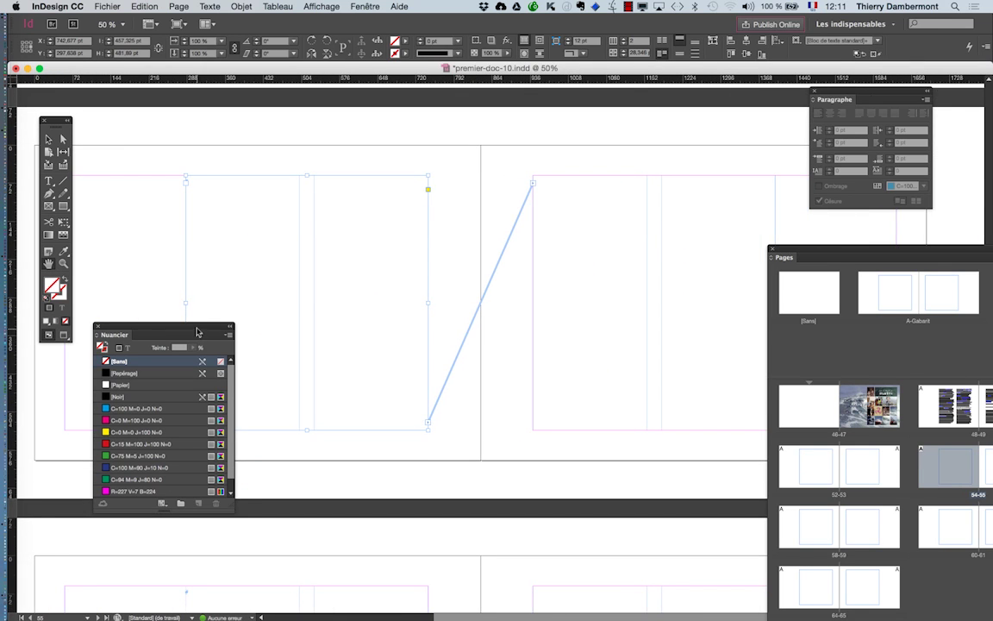
# Move the Nuancier panel clear of the page 54 text frame and bring the Pages panel over the spread.
pyautogui.moveTo(201, 326); pyautogui.dragTo(175, 465)
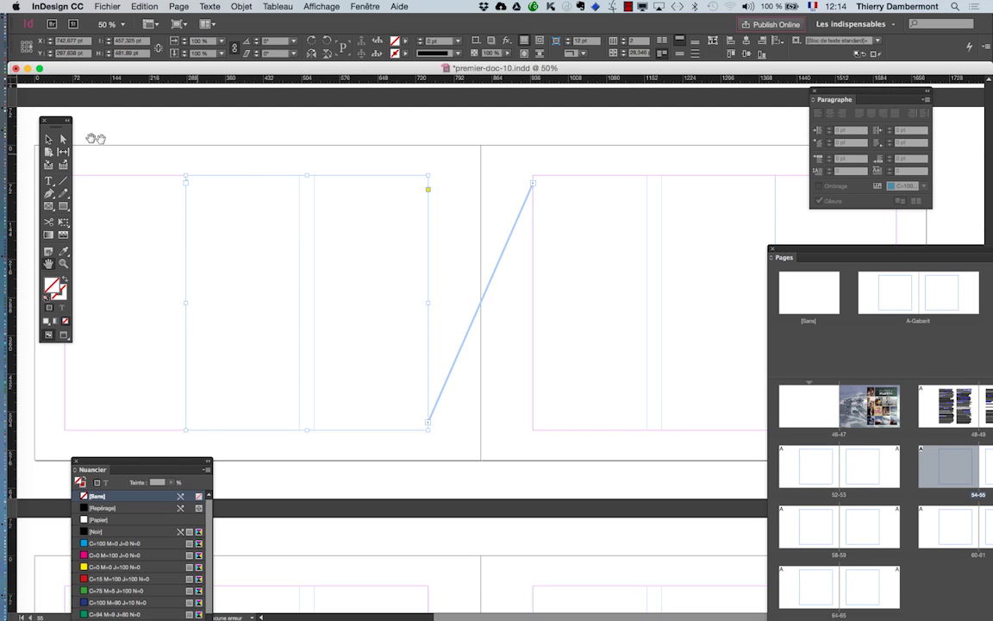
pyautogui.click(49, 138)
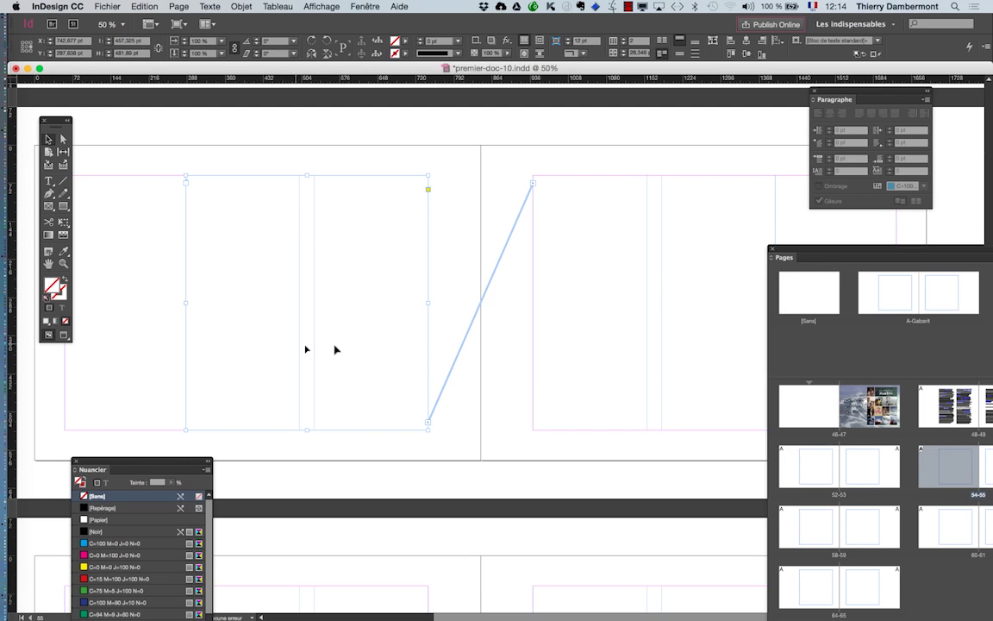
pyautogui.moveTo(793, 253); pyautogui.dragTo(689, 248)
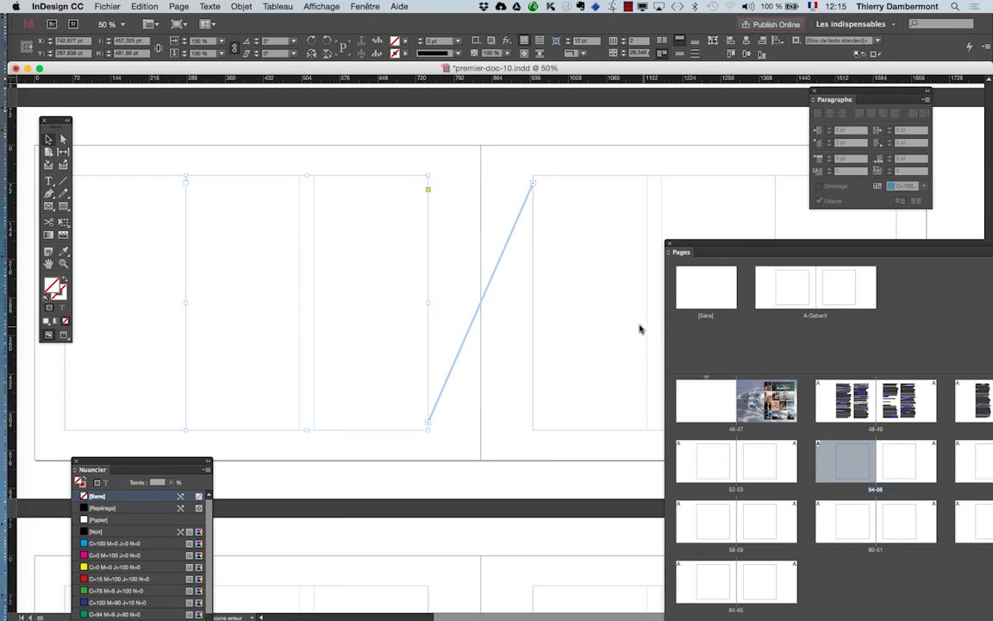
pyautogui.moveTo(704, 246); pyautogui.dragTo(424, 129)
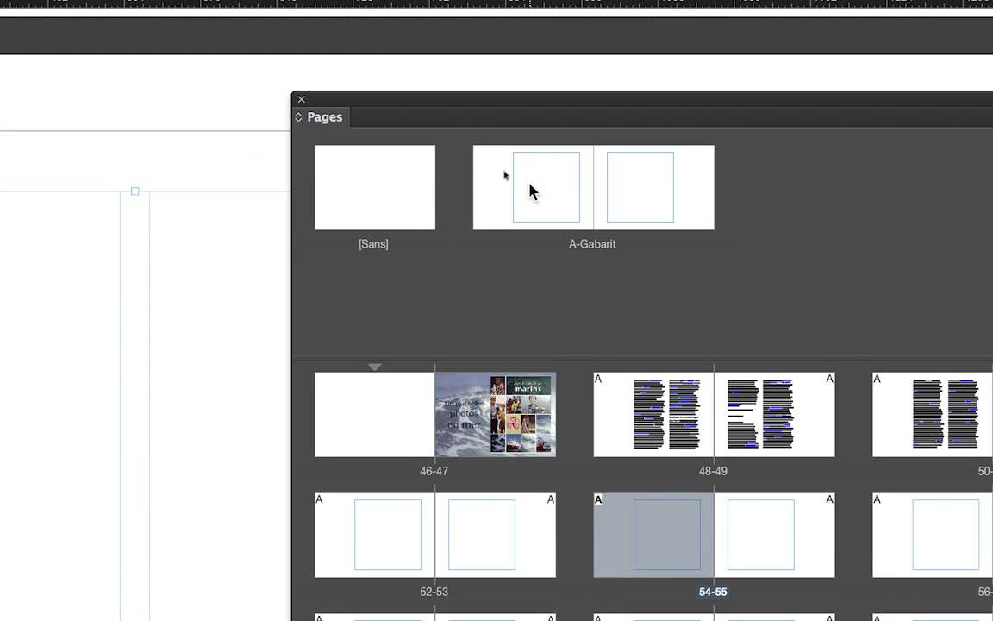
# Apply the left page of the A-Gabarit master to page 52 and make the Pages panel narrower.
pyautogui.moveTo(530, 192); pyautogui.dragTo(378, 423)
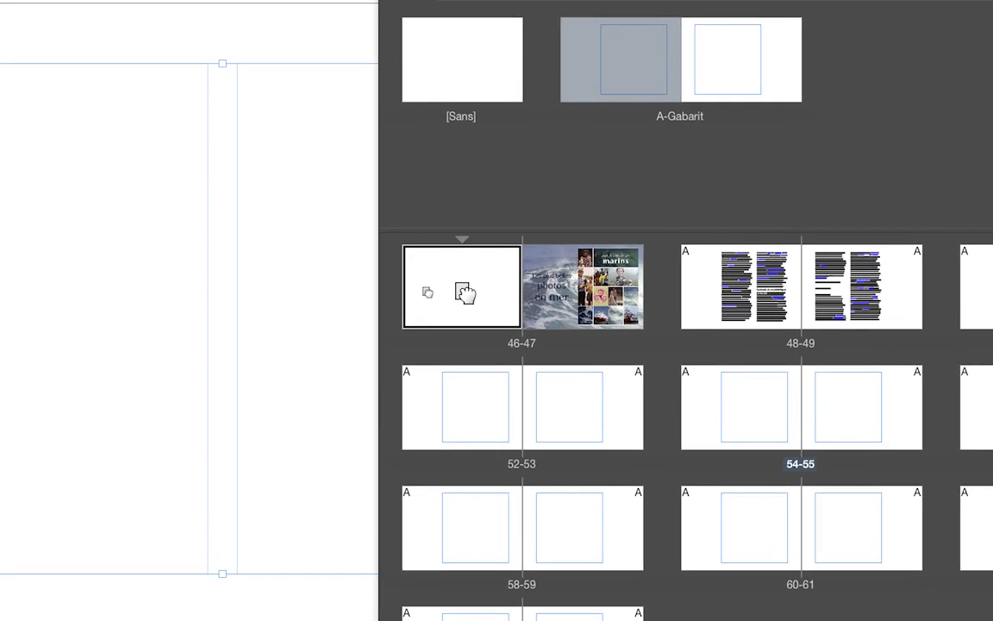
pyautogui.moveTo(465, 293); pyautogui.dragTo(459, 419)
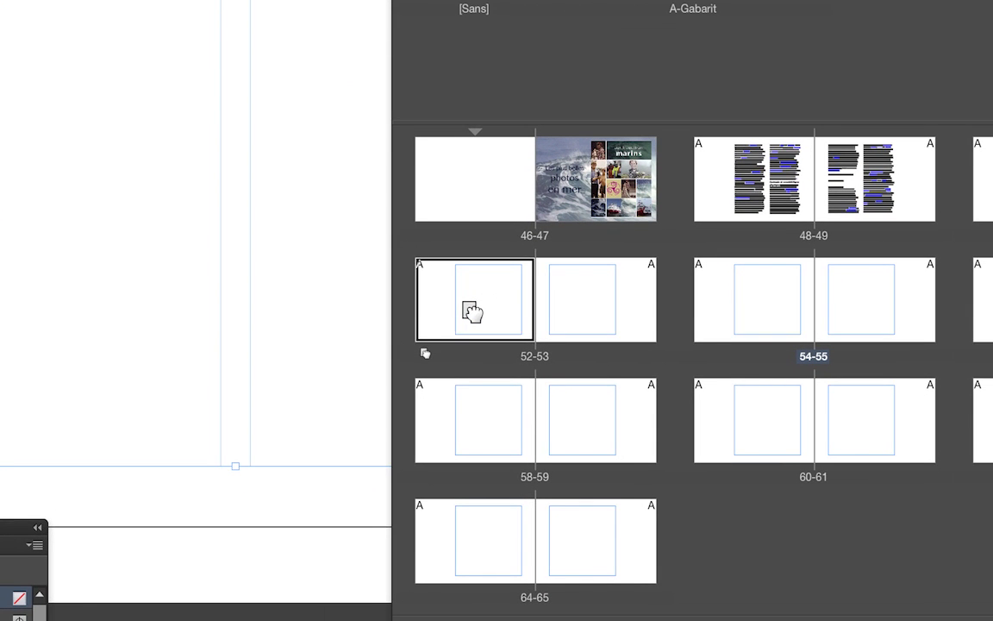
pyautogui.moveTo(473, 312); pyautogui.dragTo(474, 322)
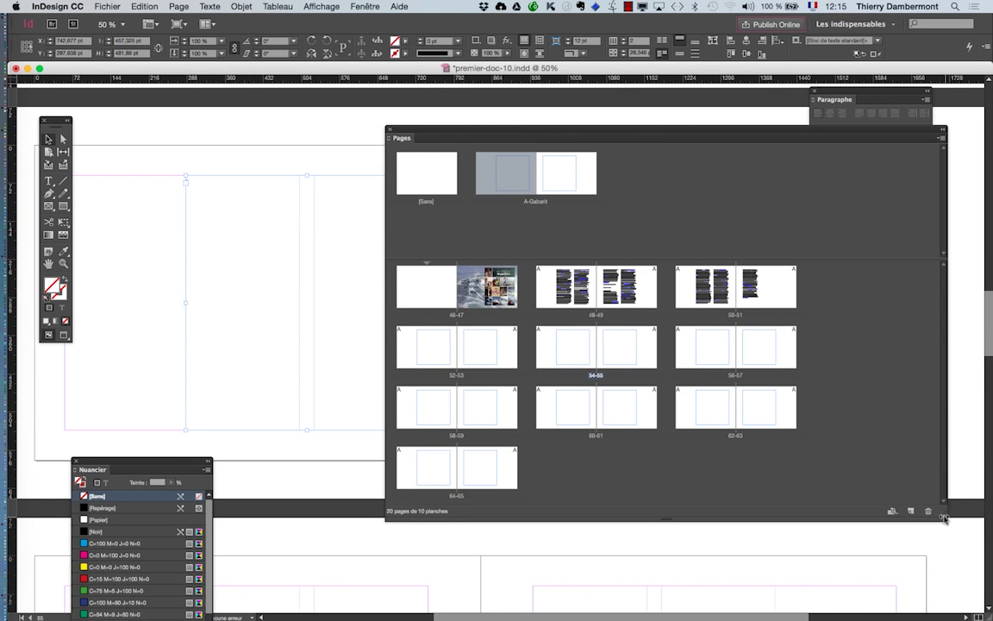
pyautogui.moveTo(942, 515); pyautogui.dragTo(875, 502)
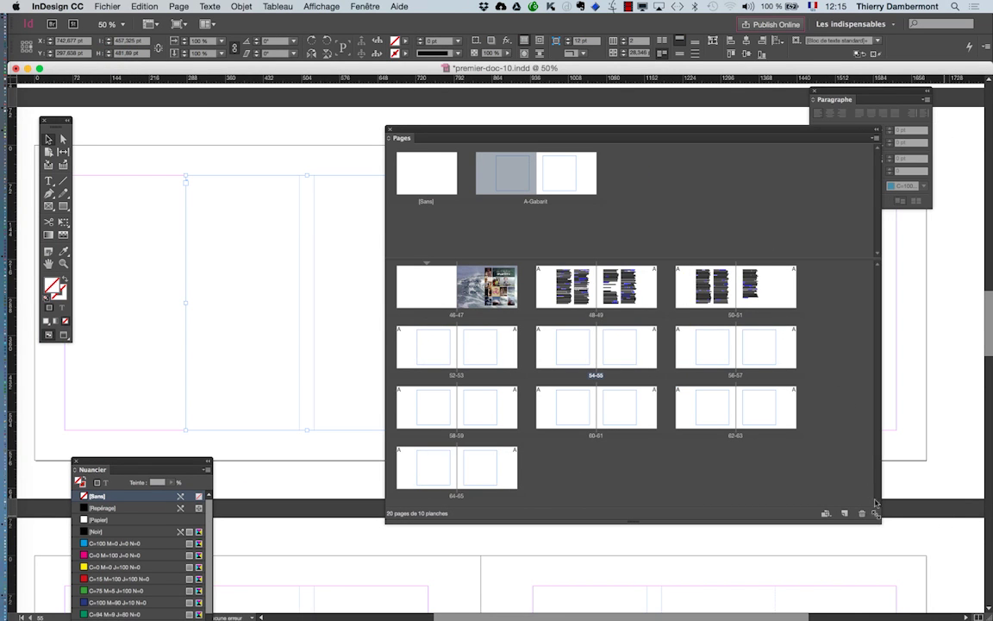
# Apply the A-Gabarit master to all pages of the document.
pyautogui.click(875, 139)
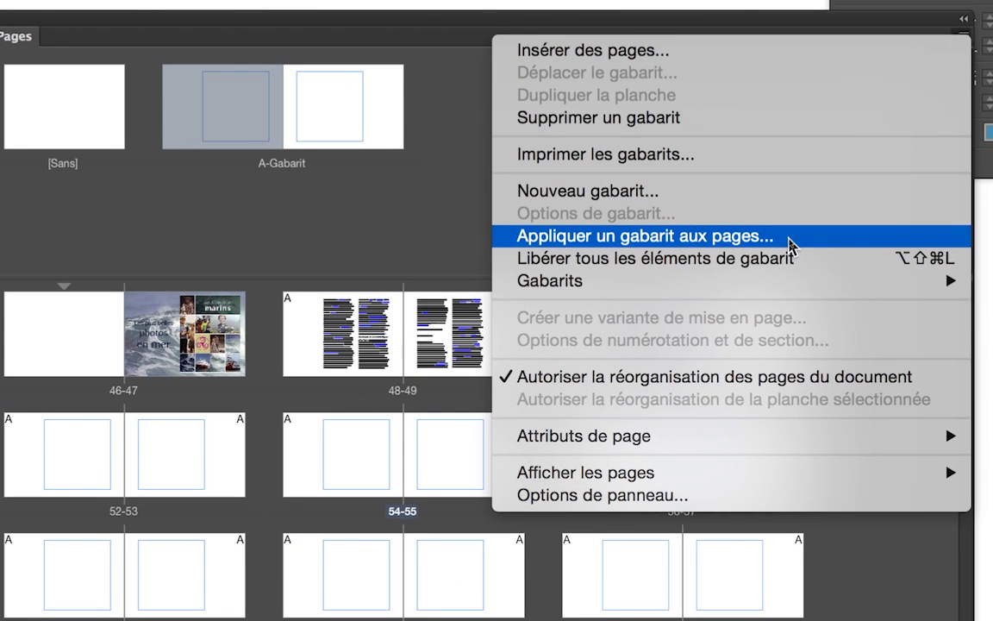
pyautogui.click(792, 244)
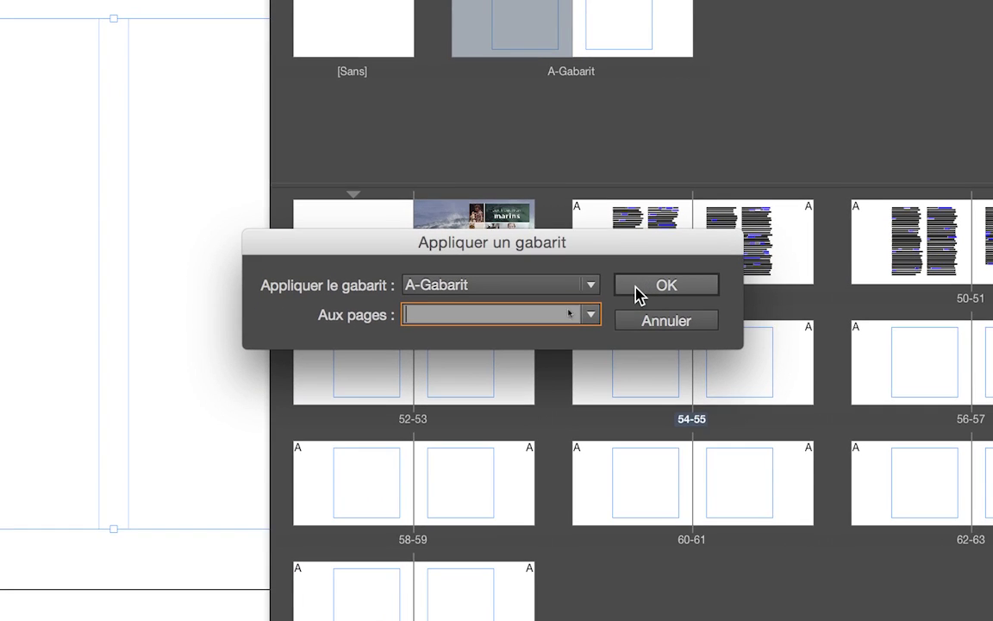
pyautogui.click(543, 293)
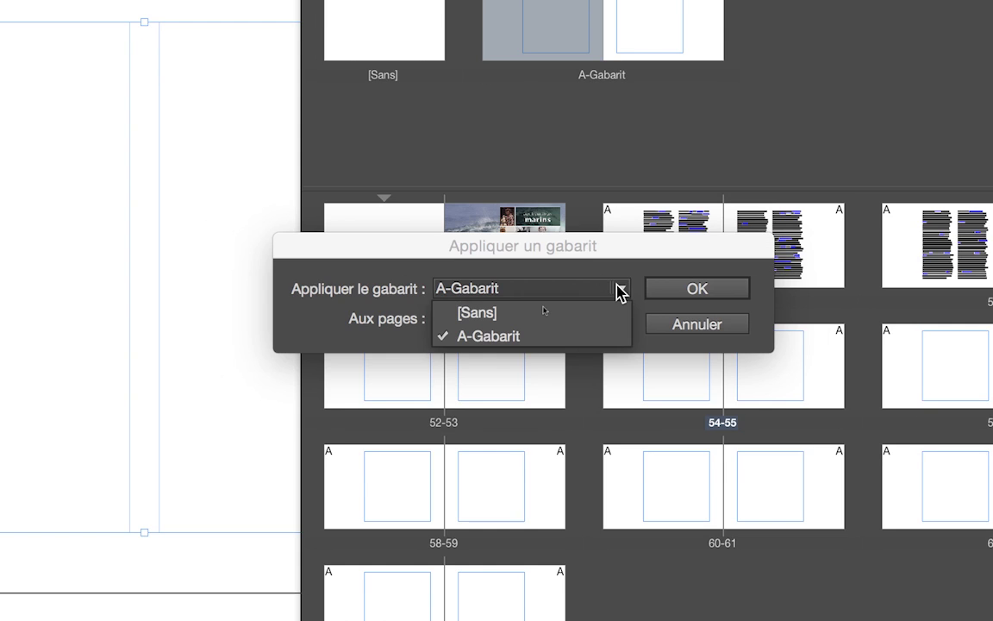
pyautogui.click(604, 333)
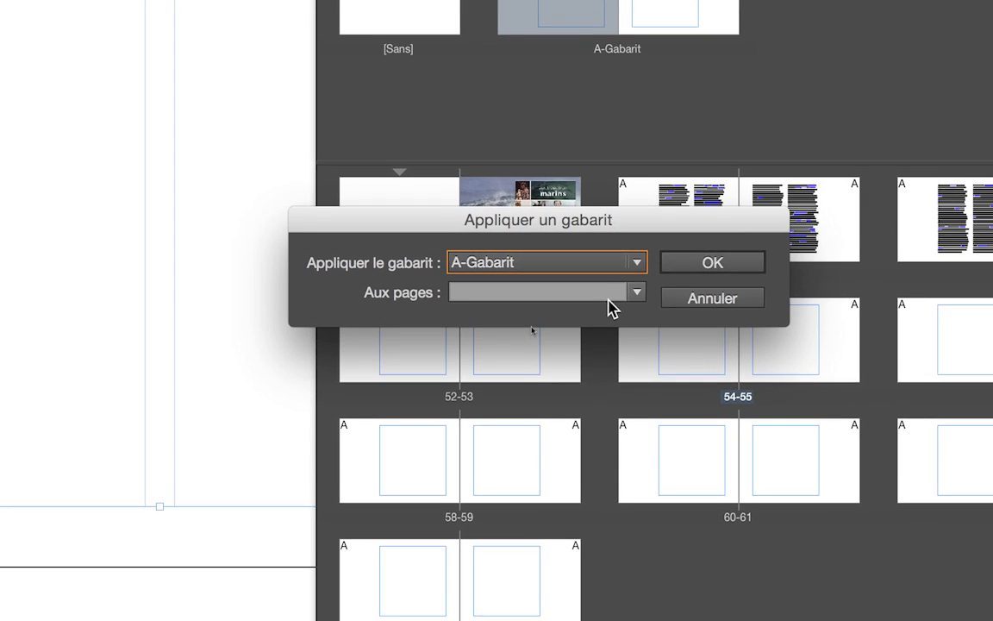
pyautogui.click(609, 294)
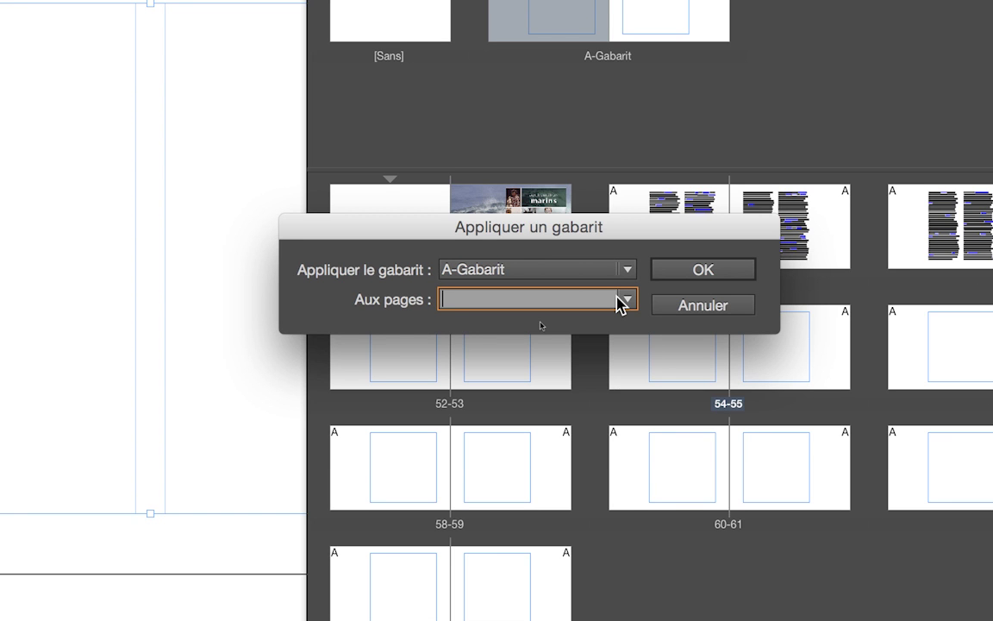
pyautogui.write('54-61')
pyautogui.click(628, 300)
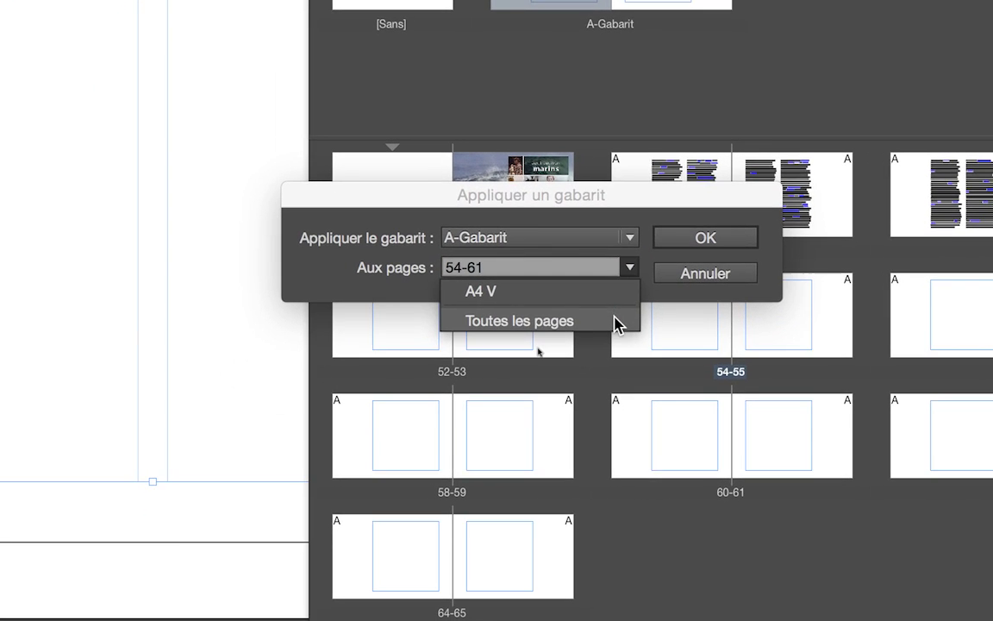
pyautogui.click(611, 348)
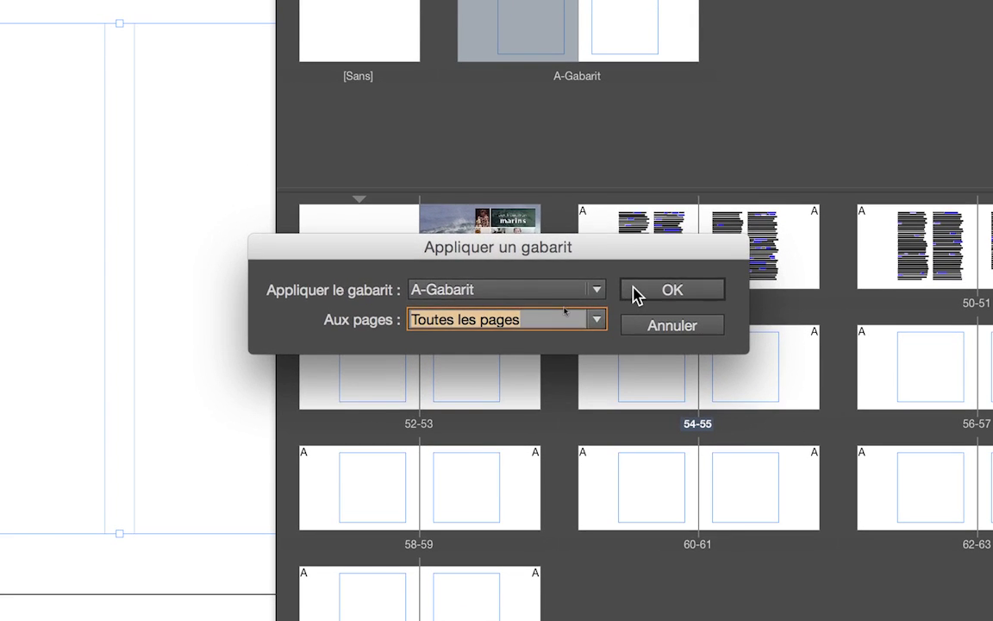
pyautogui.click(659, 246)
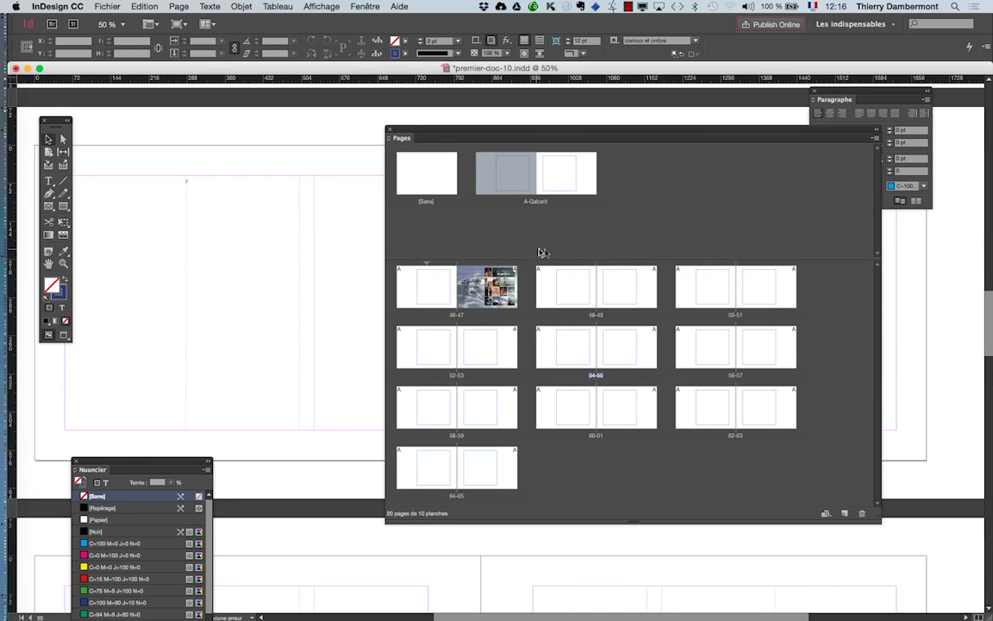
# Move the Pages panel off the spread and undo the application of the master to all pages.
pyautogui.moveTo(552, 131); pyautogui.dragTo(701, 239)
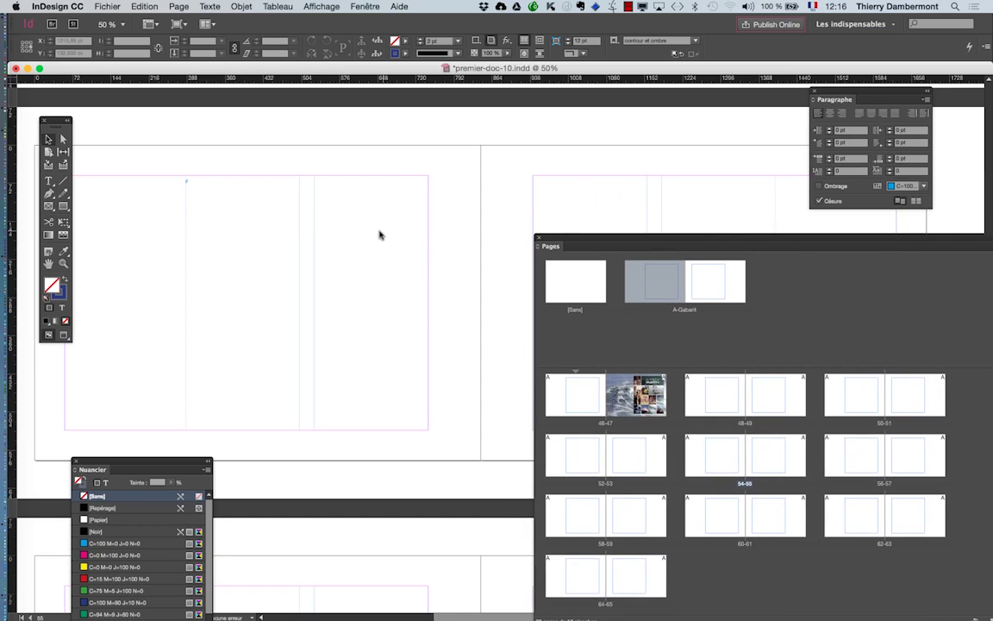
pyautogui.press('super+minus')
pyautogui.press('super+minus')
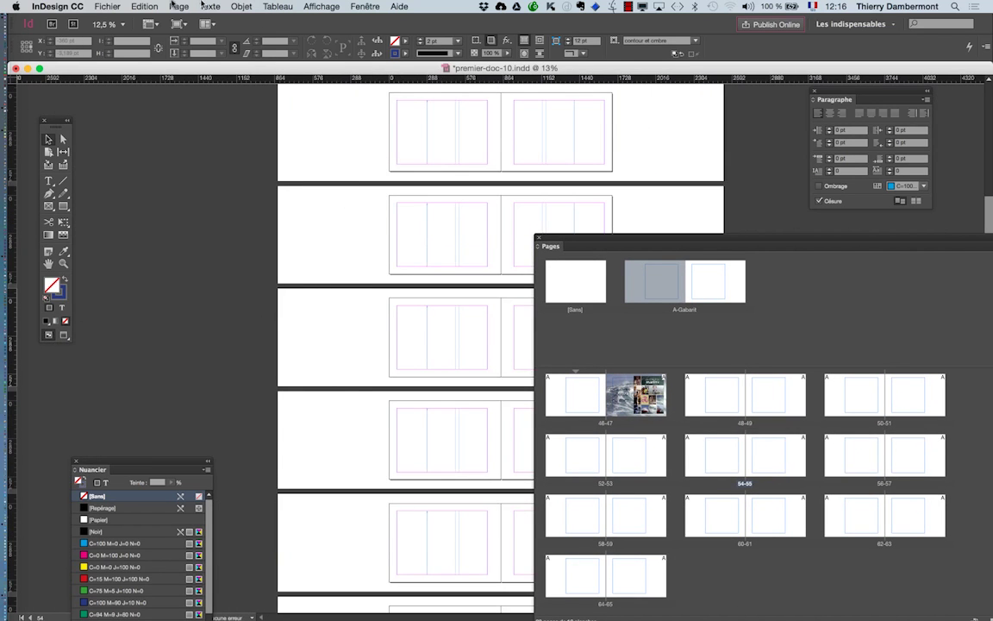
pyautogui.click(144, 6)
pyautogui.click(165, 23)
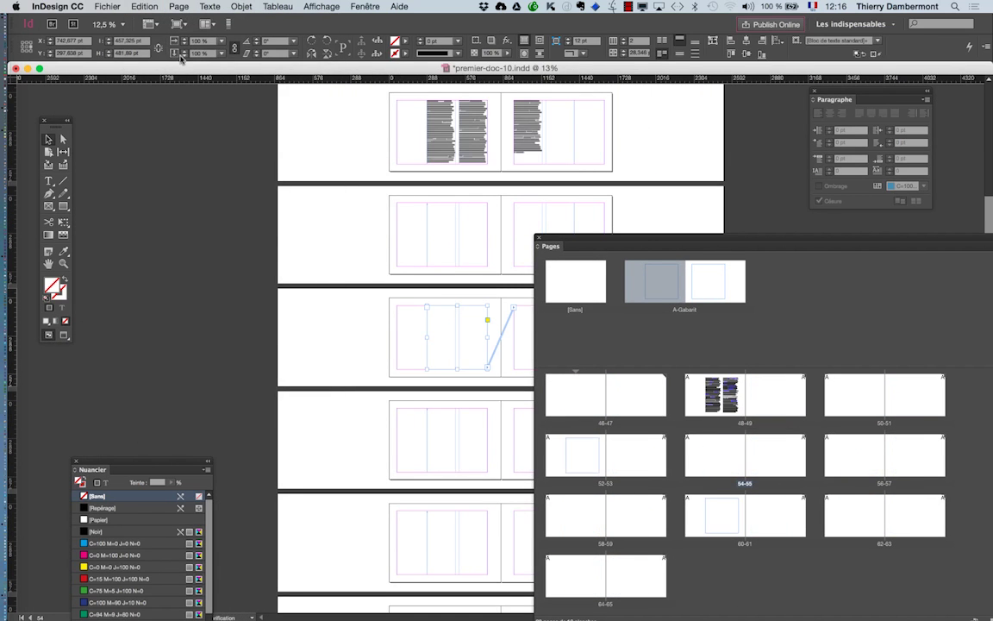
# Move the Pages panel further aside, go to page 54 and select its text frame to examine its threading to page 55.
pyautogui.click(55, 262)
pyautogui.scroll(2, 138, 287)
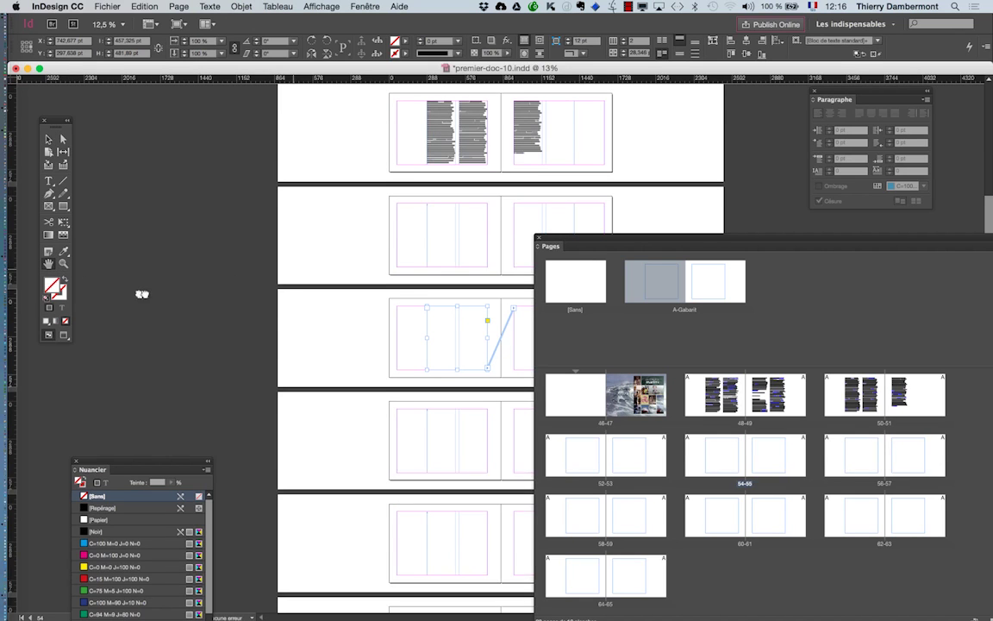
pyautogui.moveTo(566, 242); pyautogui.dragTo(727, 230)
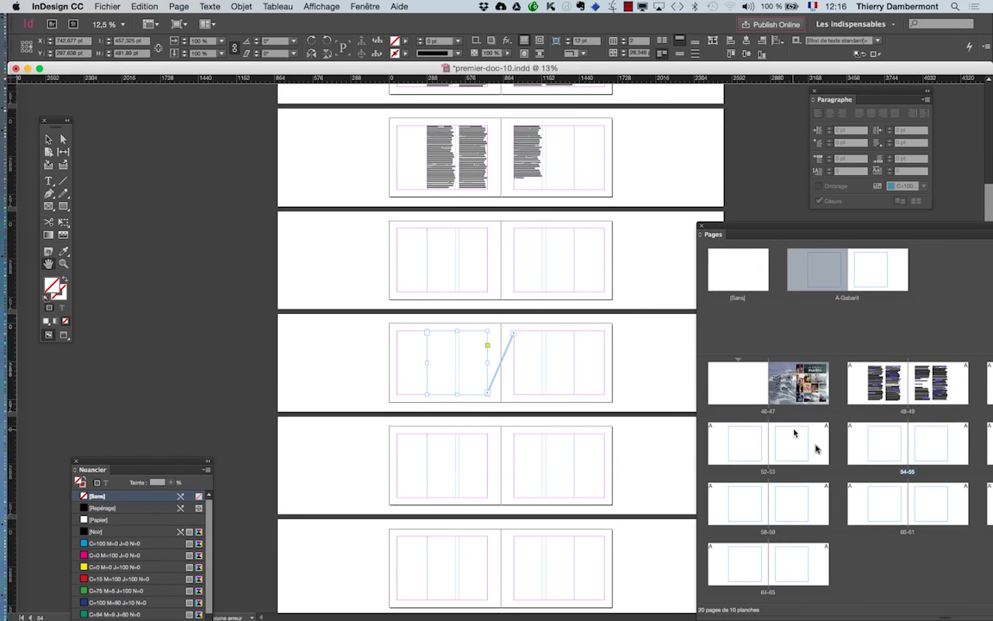
pyautogui.doubleClick(871, 448)
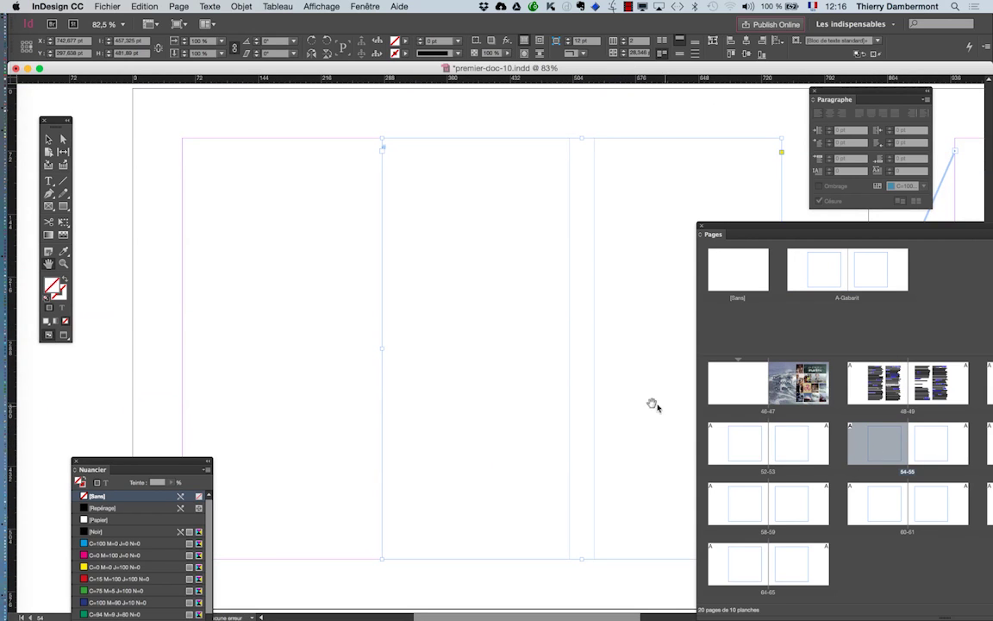
pyautogui.scroll(-1, 616, 395)
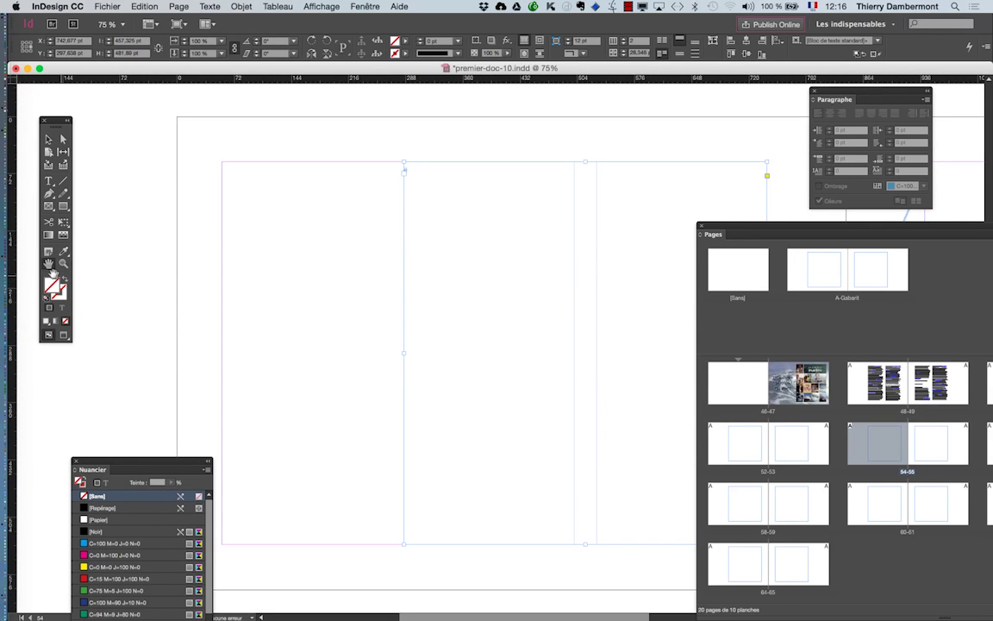
pyautogui.click(49, 265)
pyautogui.moveTo(322, 306); pyautogui.dragTo(105, 274)
pyautogui.scroll(-2, 144, 295)
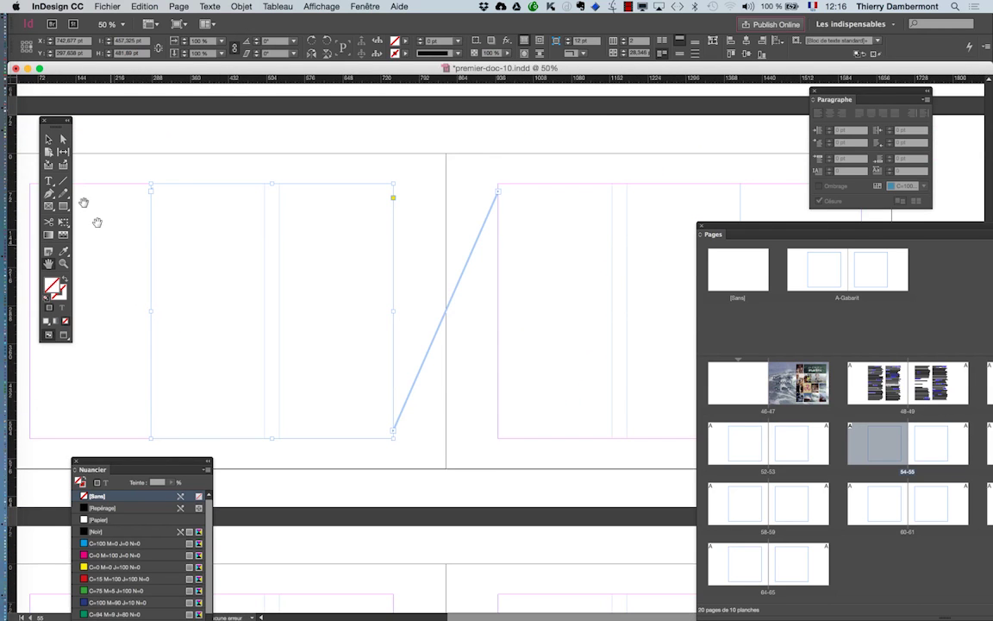
pyautogui.click(49, 140)
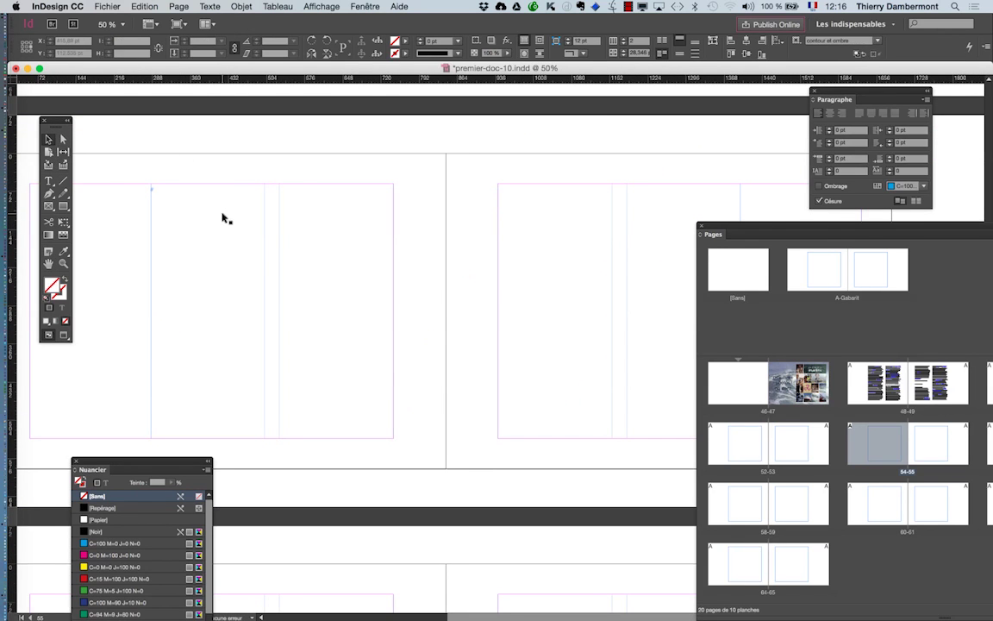
pyautogui.click(295, 278)
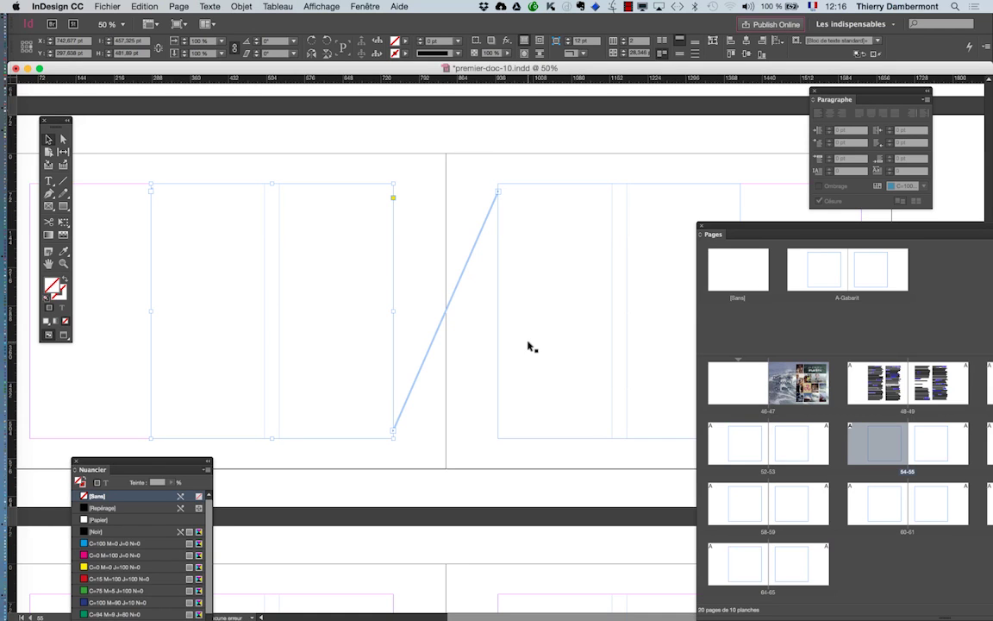
# Place the text file TXT.rtf in the threaded text frame on page 54 using the Type tool.
pyautogui.click(48, 180)
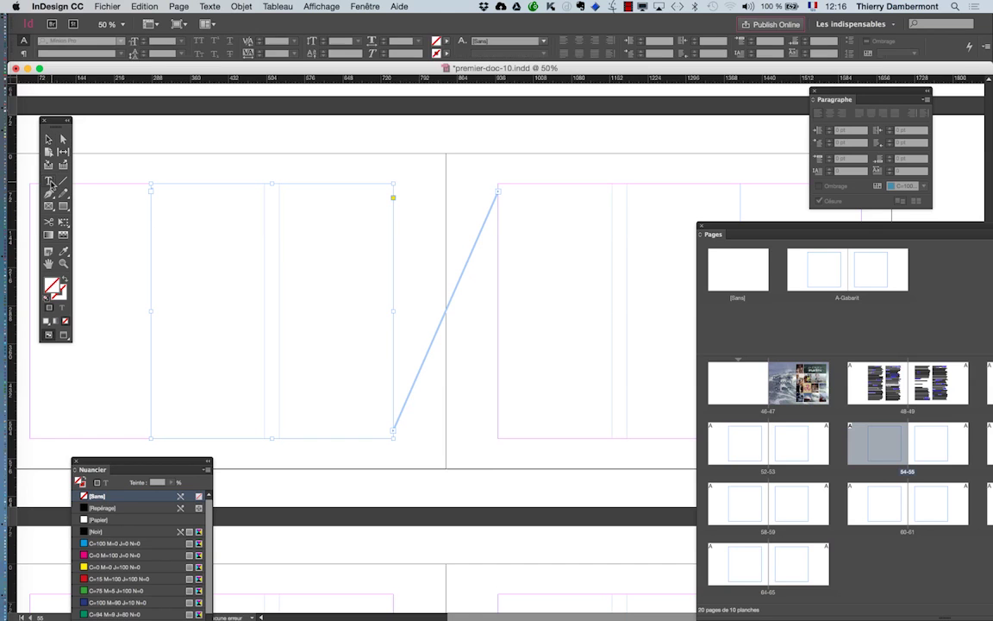
pyautogui.click(182, 217)
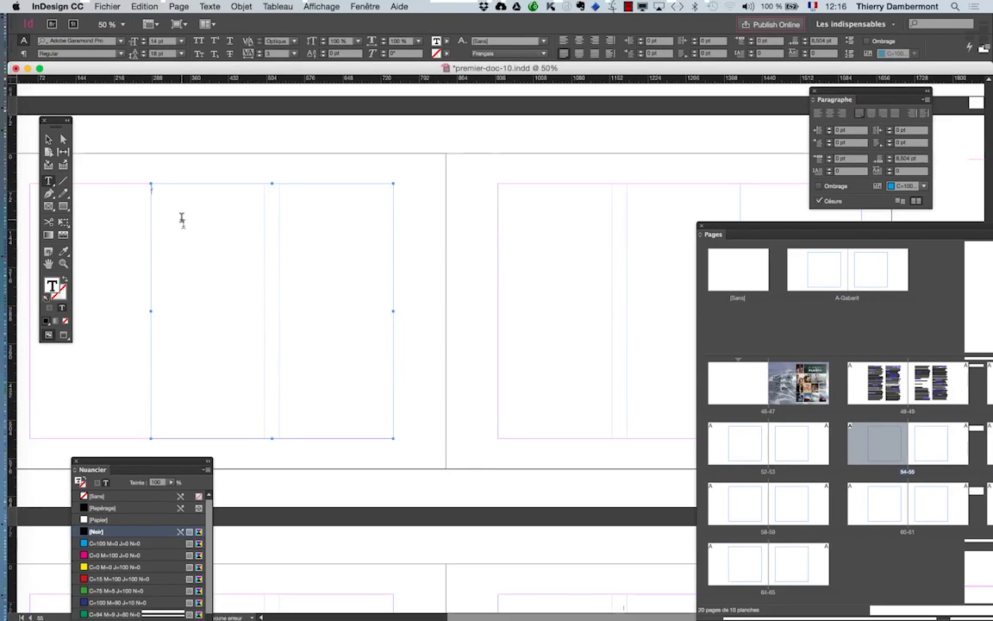
pyautogui.click(109, 6)
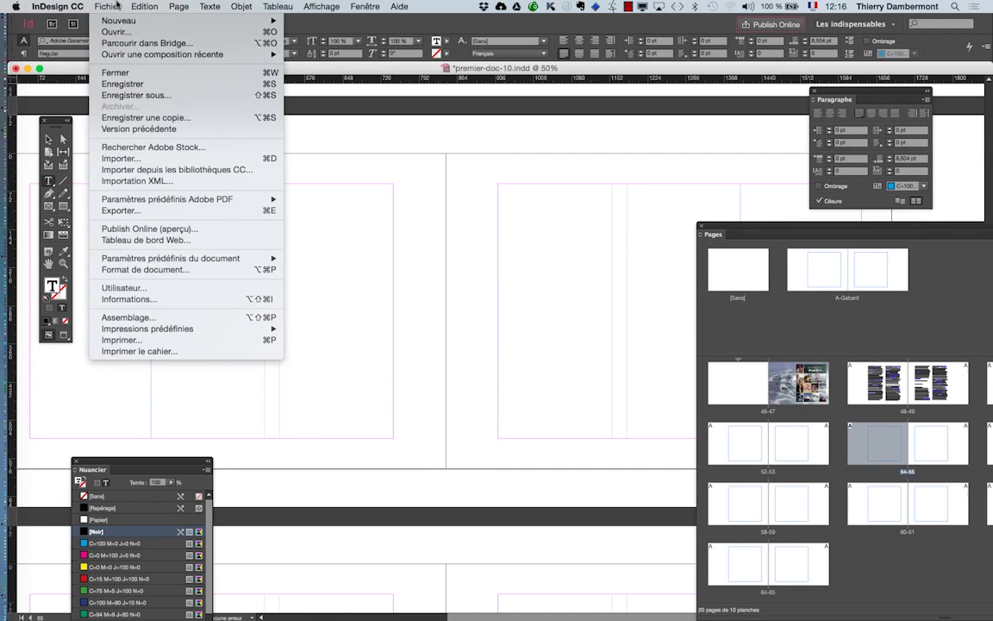
pyautogui.click(131, 158)
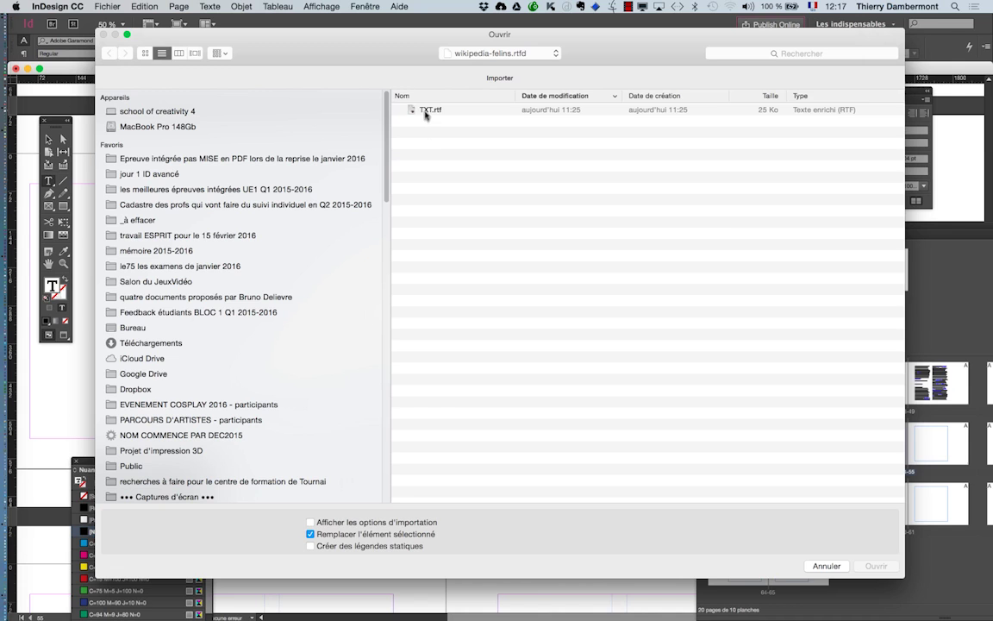
pyautogui.click(425, 112)
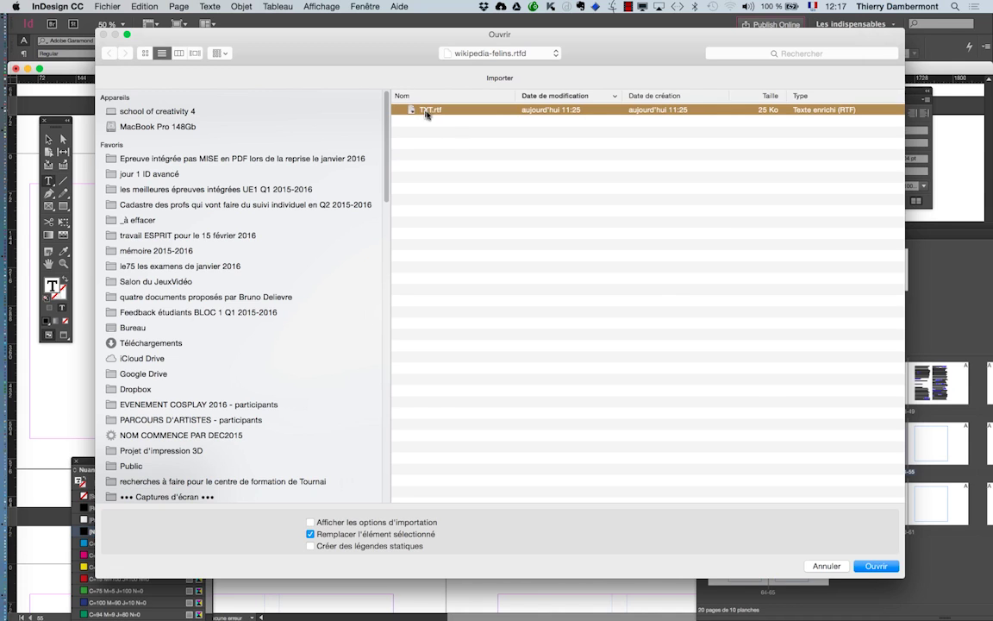
pyautogui.click(874, 566)
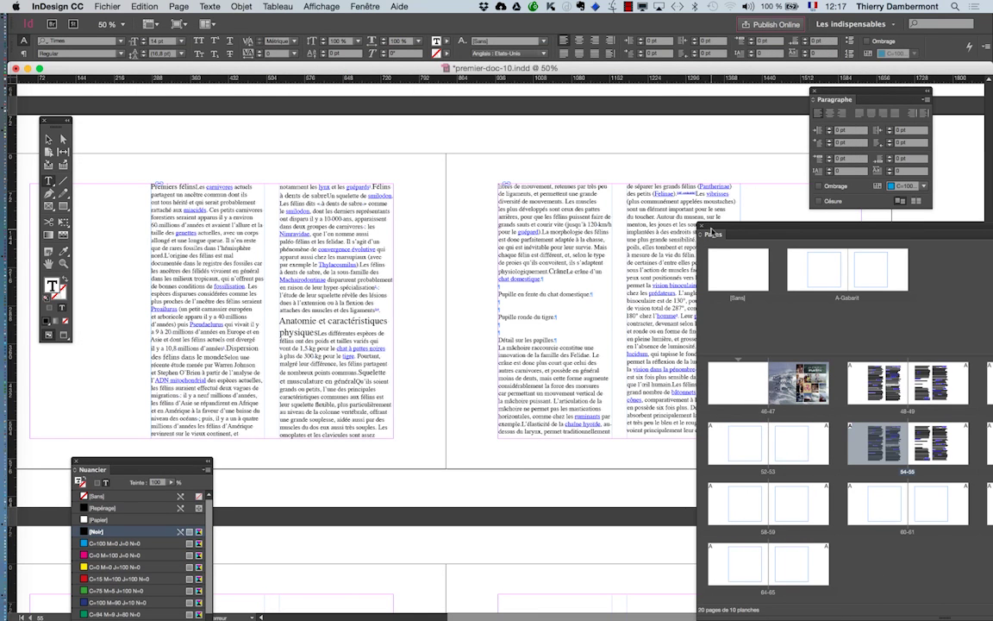
# Move the Pages panel clear of page 55 and examine the imported text's threading across pages 54-55.
pyautogui.moveTo(713, 228); pyautogui.dragTo(818, 238)
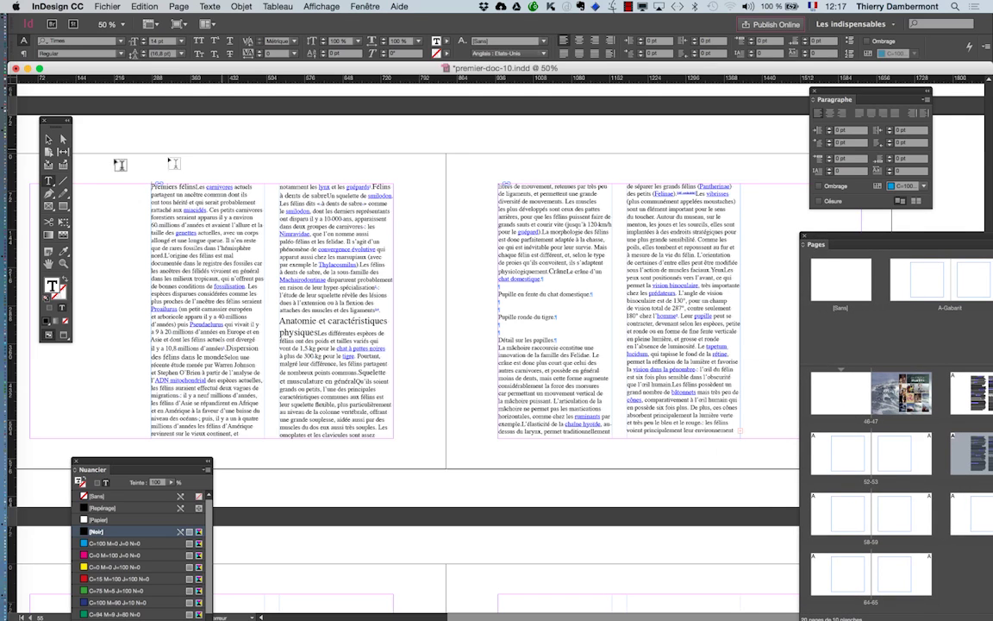
pyautogui.click(48, 138)
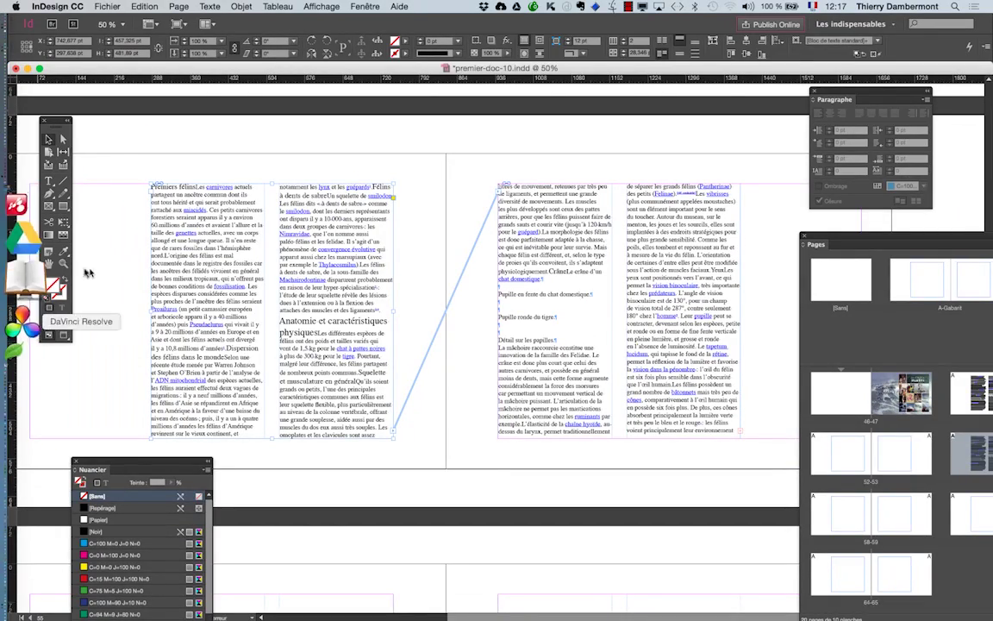
pyautogui.moveTo(336, 290); pyautogui.dragTo(309, 243)
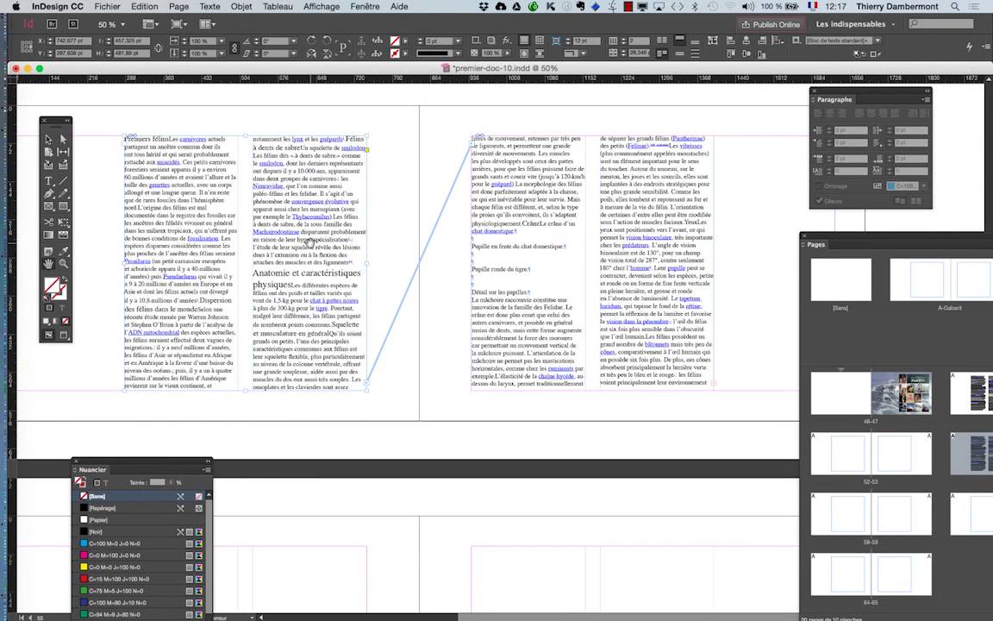
# Check the smart text reflow setting in the Text preferences and close them without changes.
pyautogui.click(105, 7)
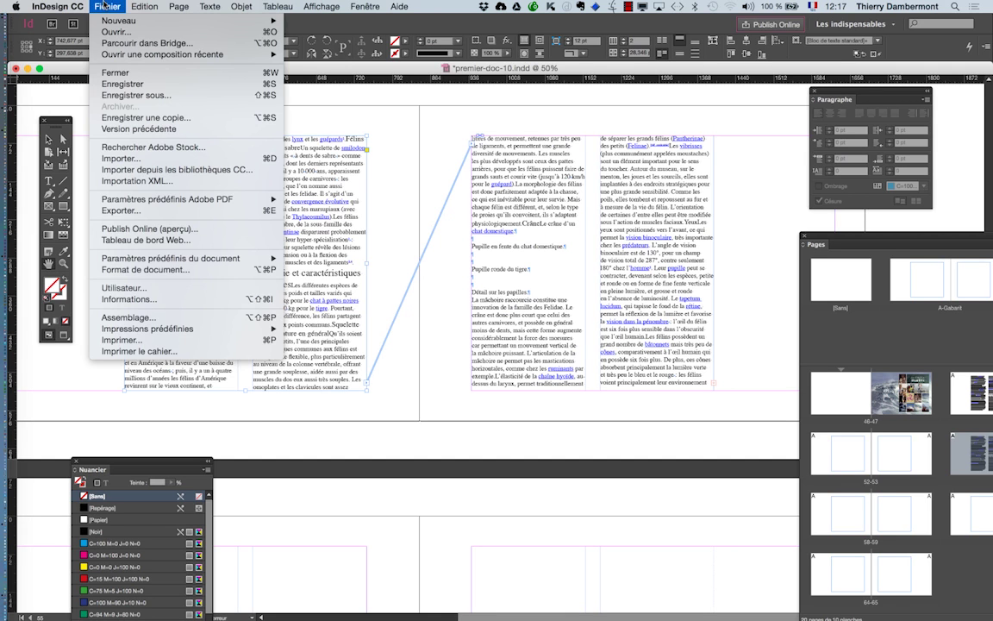
pyautogui.moveTo(57, 7)
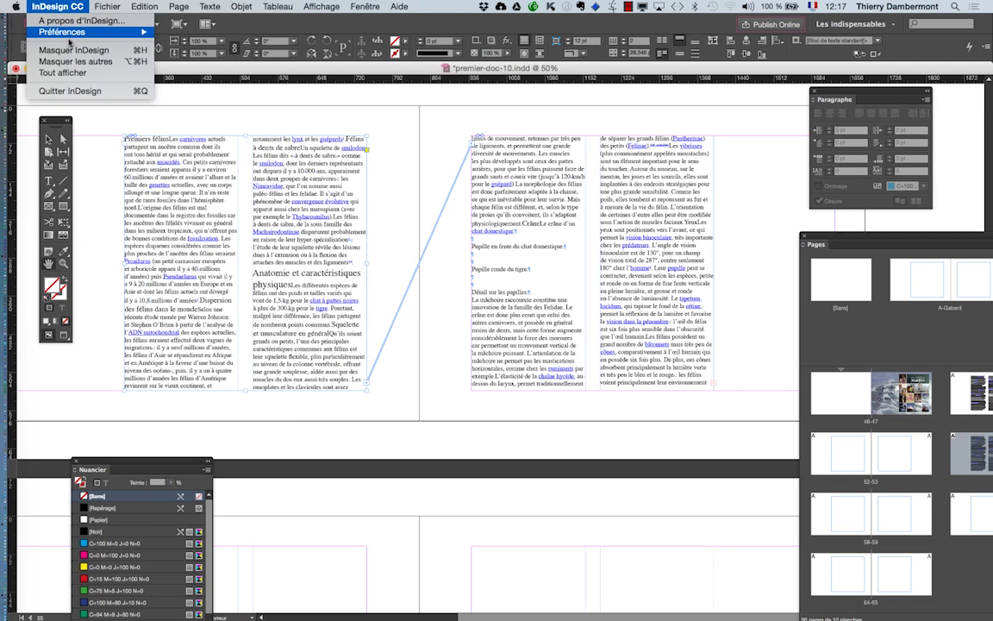
pyautogui.moveTo(67, 32)
pyautogui.click(200, 61)
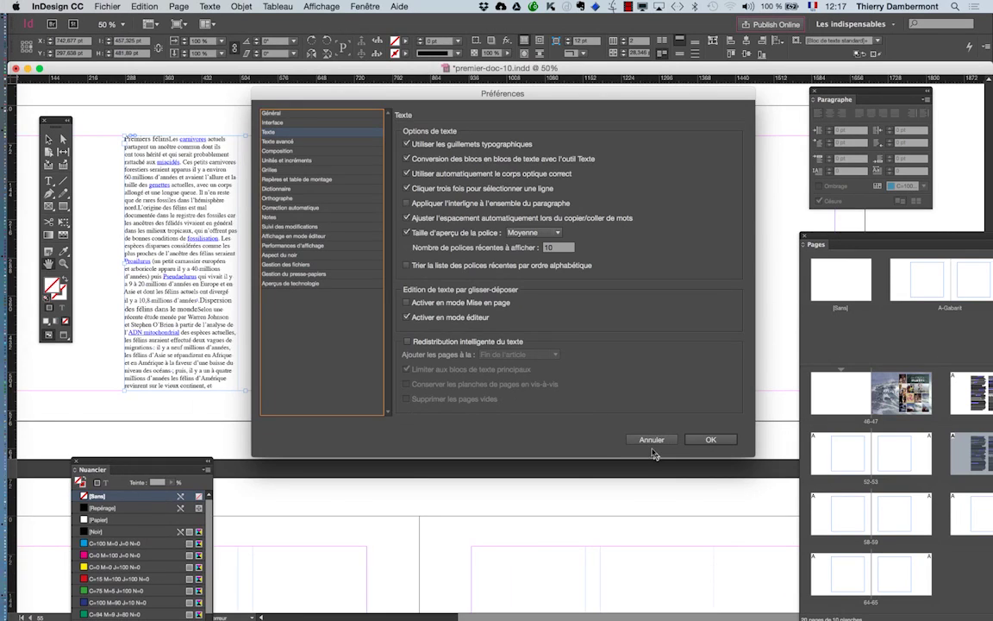
pyautogui.click(648, 442)
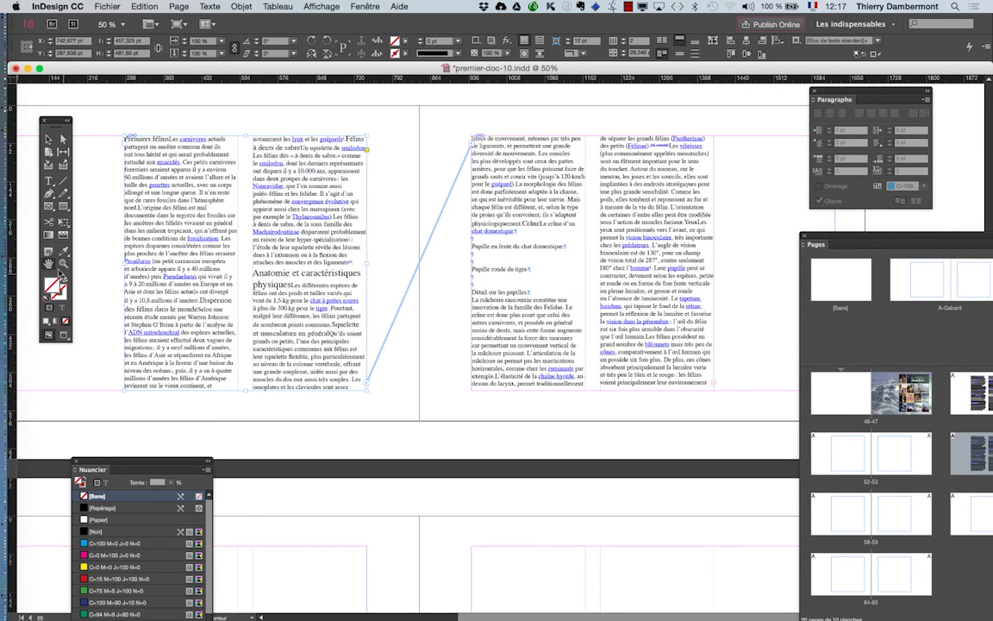
# Examine the spreads following pages 54-55 at 25% and 12.5% zoom to see how far the imported text flows.
pyautogui.click(63, 263)
pyautogui.keyDown('alt'); pyautogui.click(463, 361); pyautogui.keyUp('alt')
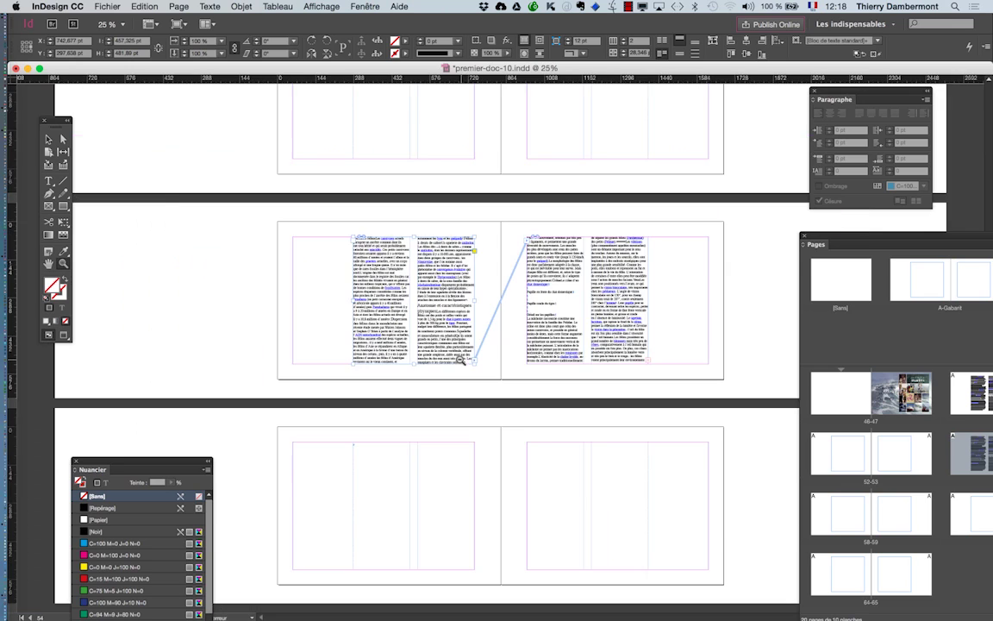
pyautogui.click(48, 263)
pyautogui.moveTo(311, 329); pyautogui.dragTo(201, 176)
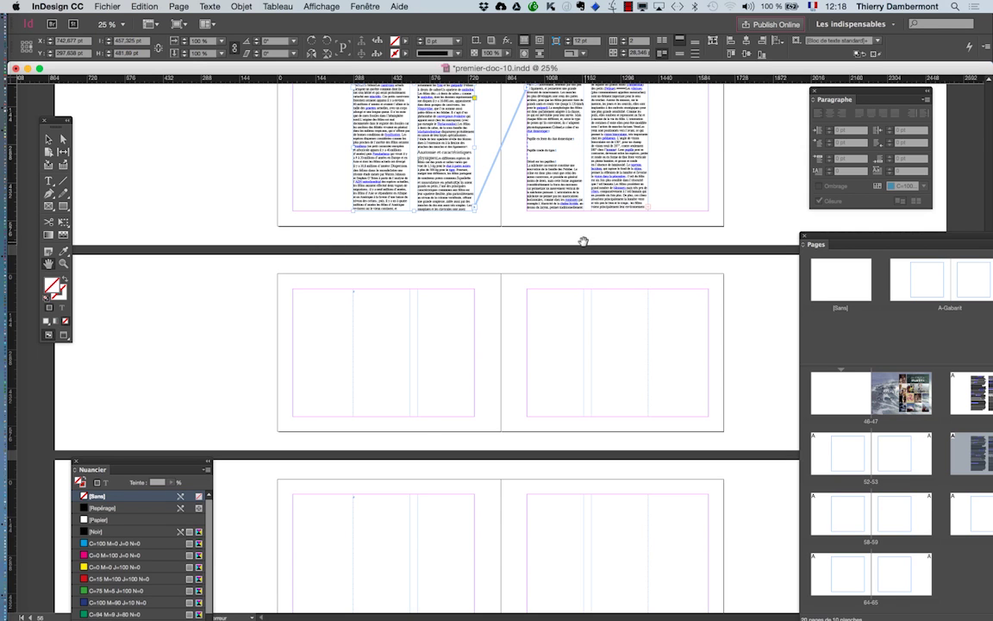
pyautogui.press('super+minus')
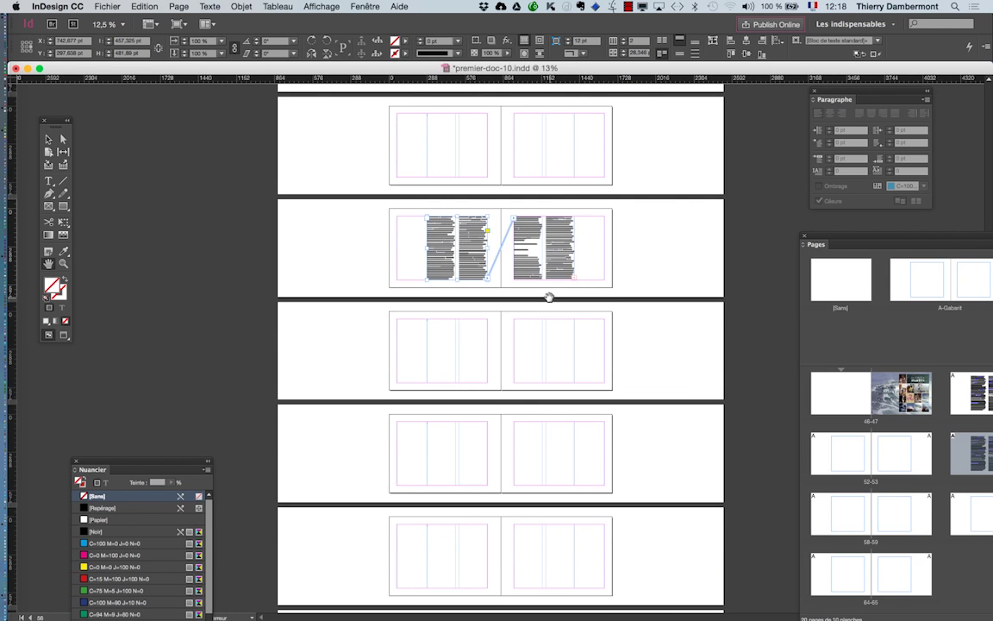
pyautogui.press('super+equal')
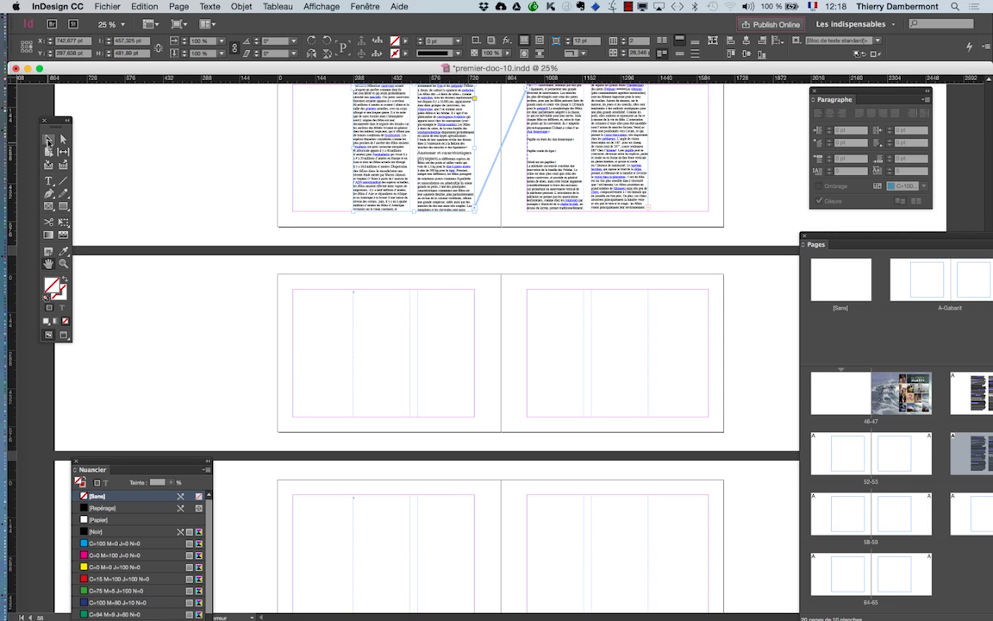
# Flow the overset text from the page 55 frame into the master text frames on pages 56 and 57.
pyautogui.click(646, 205)
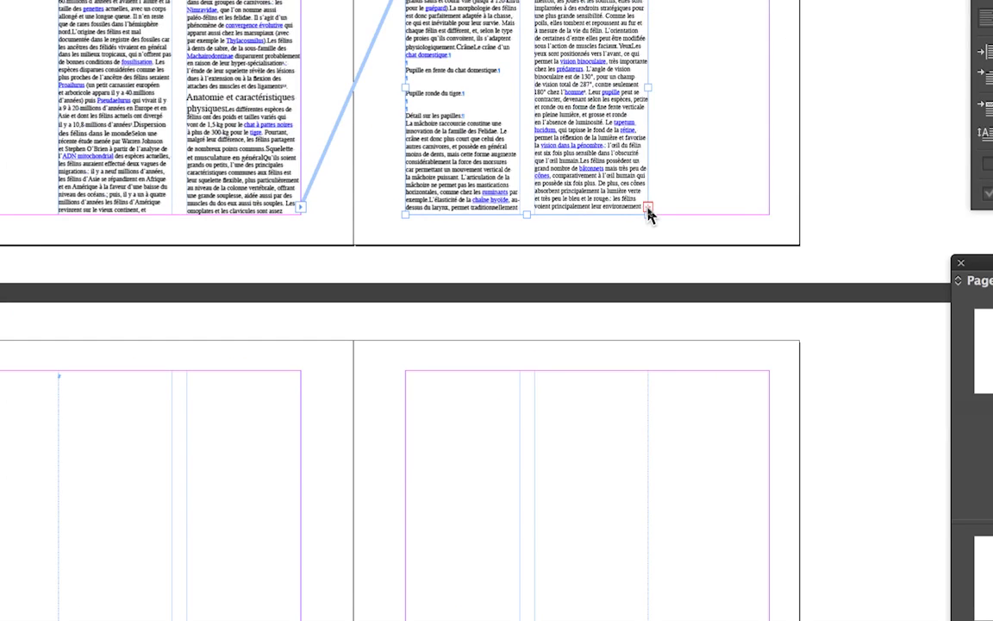
pyautogui.click(649, 210)
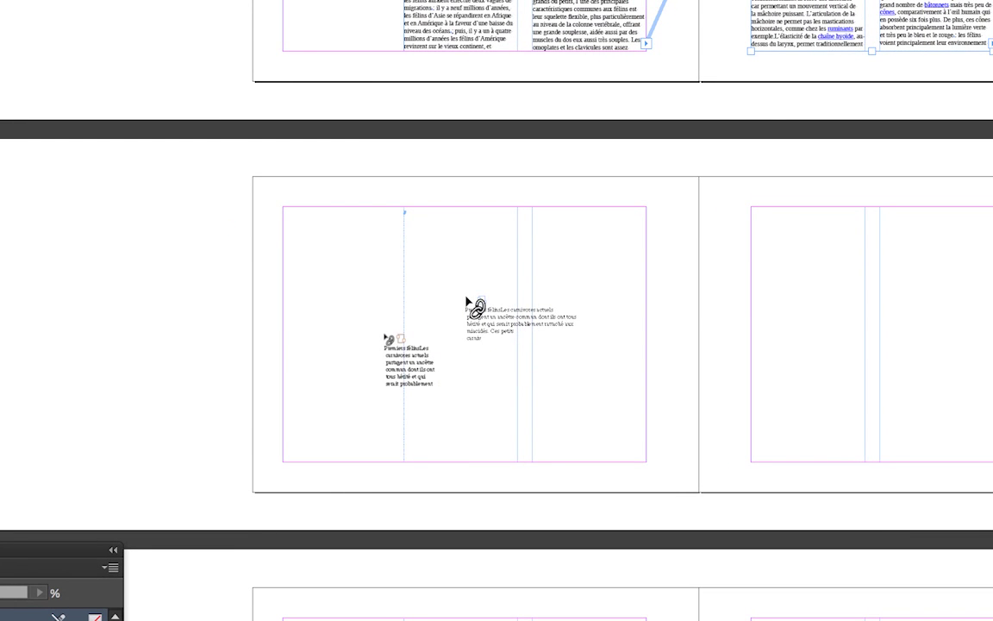
pyautogui.click(467, 246)
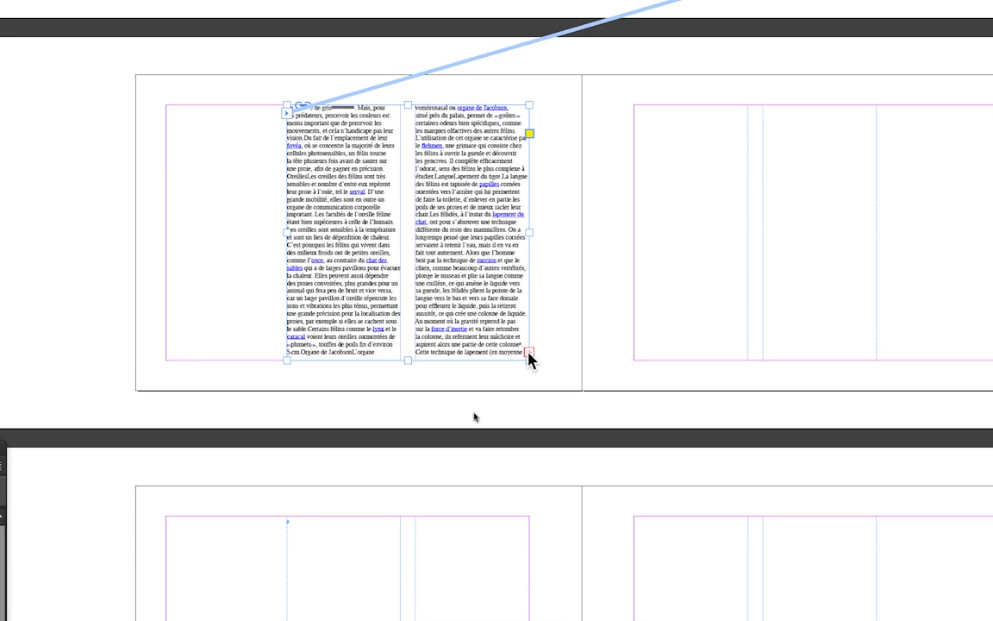
pyautogui.click(529, 360)
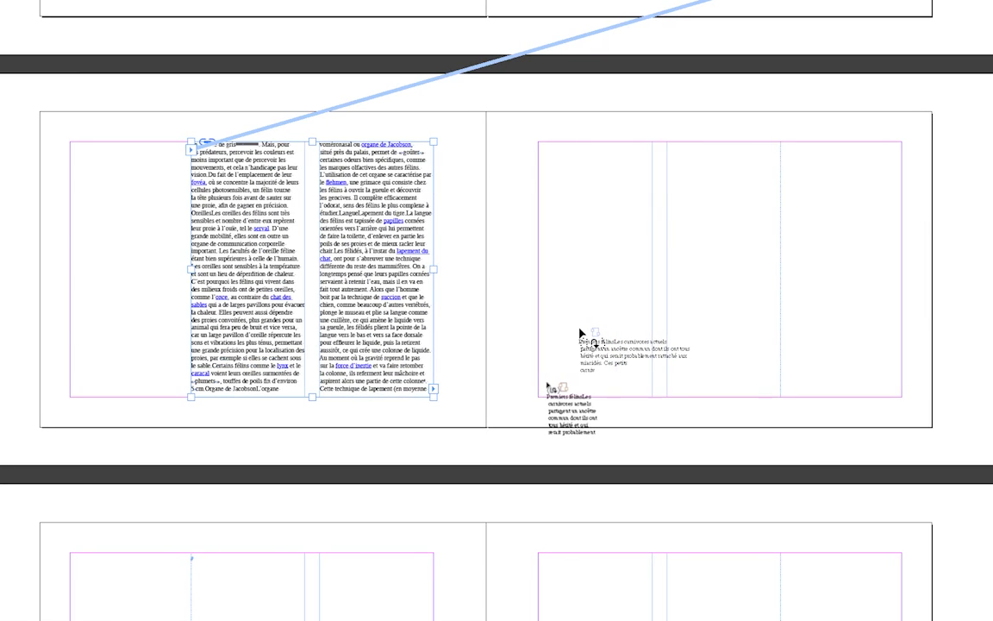
pyautogui.click(657, 317)
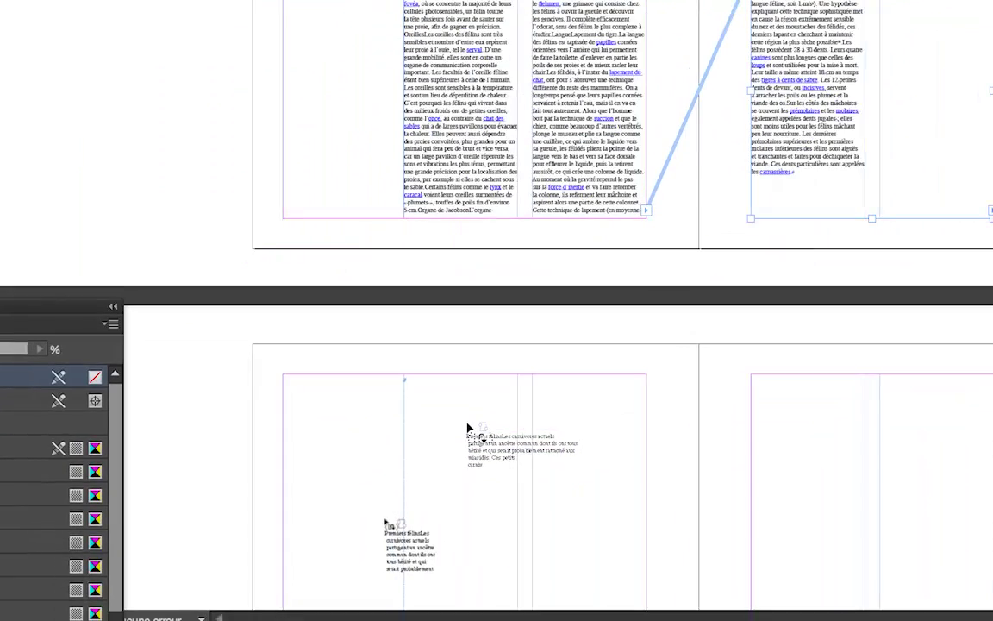
# Continue the text thread through the master frames on pages 58 to 61.
pyautogui.click(468, 429)
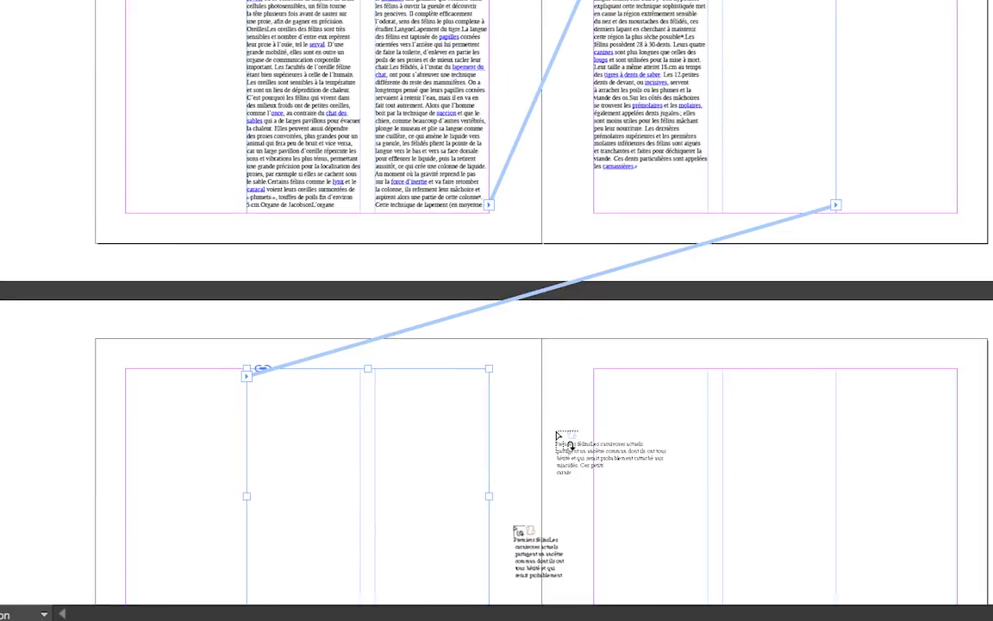
pyautogui.click(569, 441)
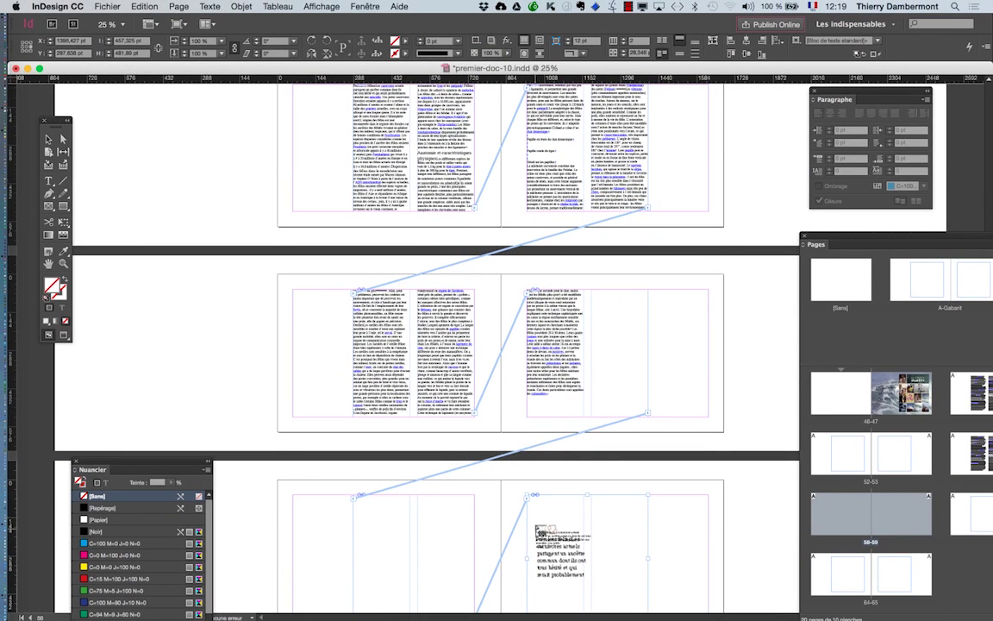
pyautogui.scroll(-3, 569, 465)
pyautogui.scroll(-2, 538, 524)
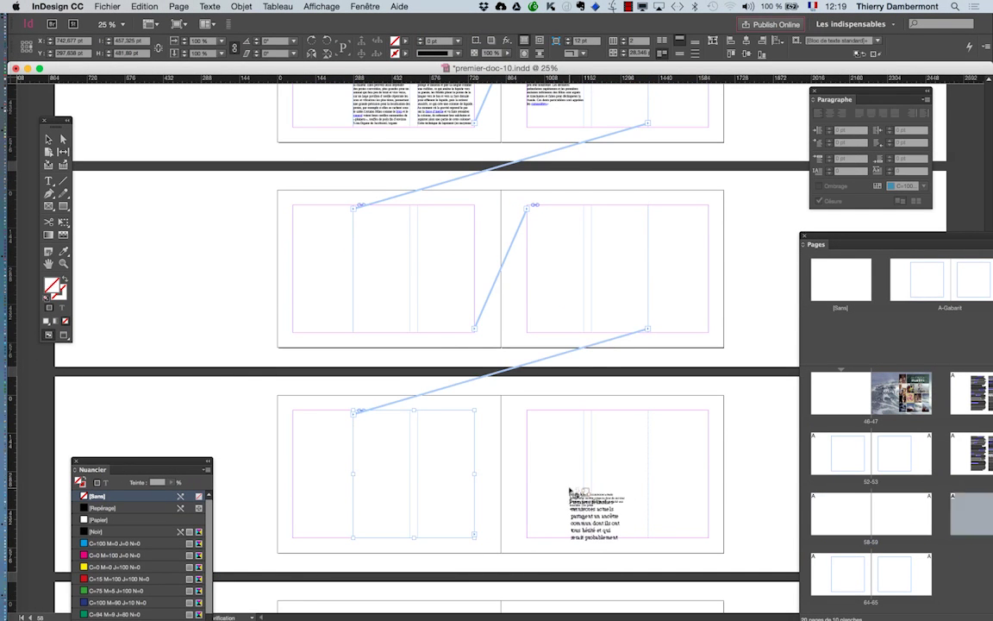
pyautogui.click(539, 517)
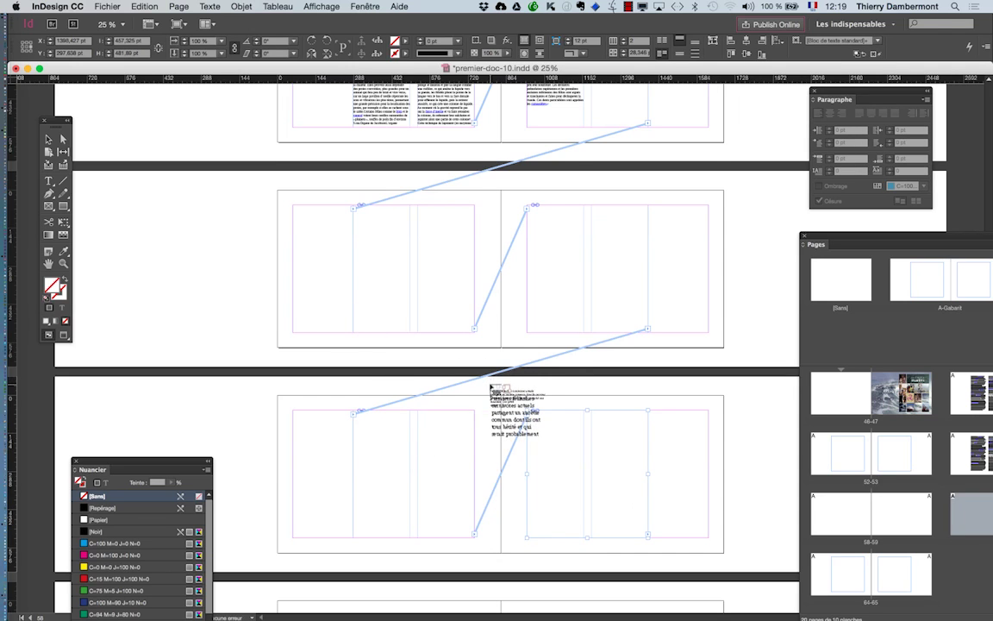
# Extend the text thread through the remaining master frames on pages 62 to 65.
pyautogui.scroll(-5, 445, 363)
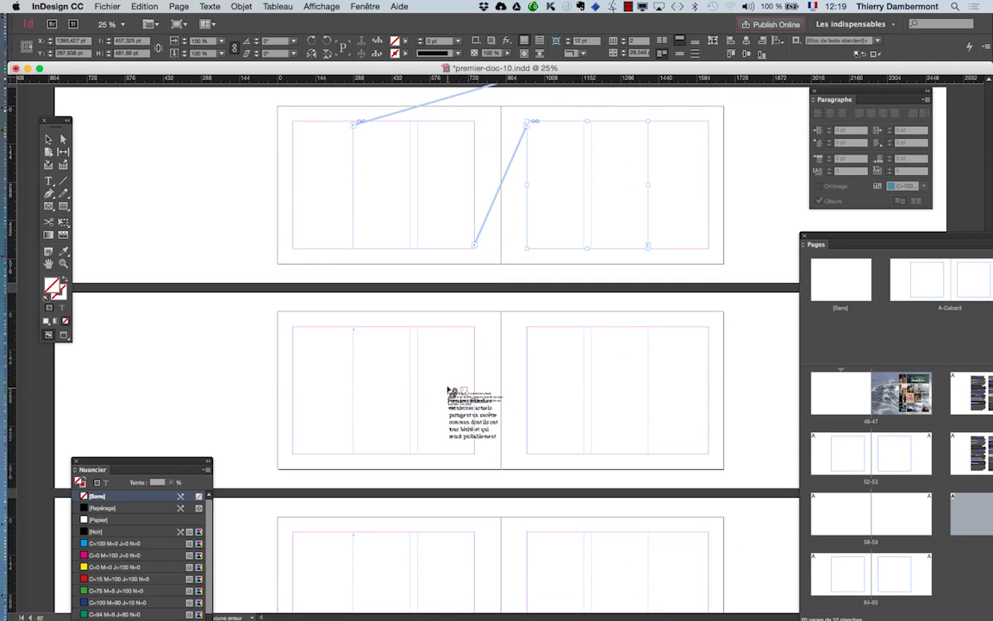
pyautogui.scroll(-1, 454, 395)
pyautogui.click(464, 388)
pyautogui.click(546, 366)
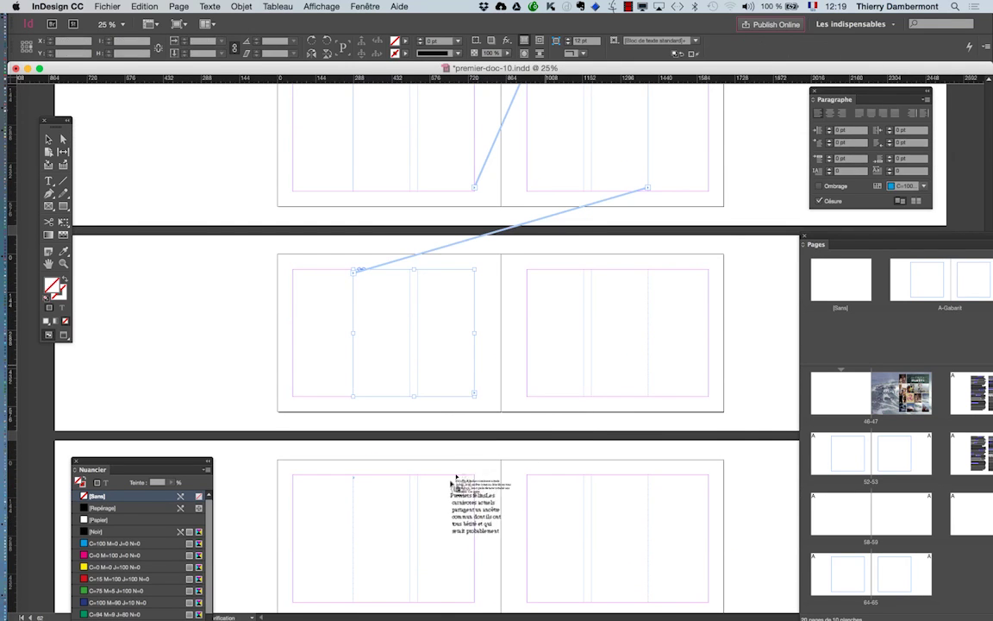
pyautogui.click(454, 485)
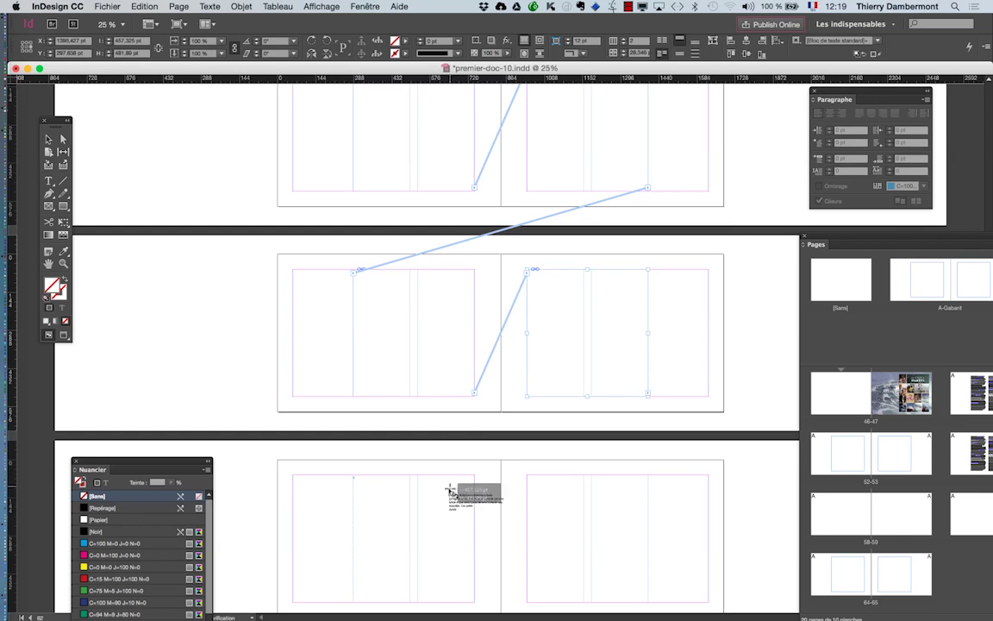
pyautogui.click(545, 514)
pyautogui.scroll(-1, 544, 515)
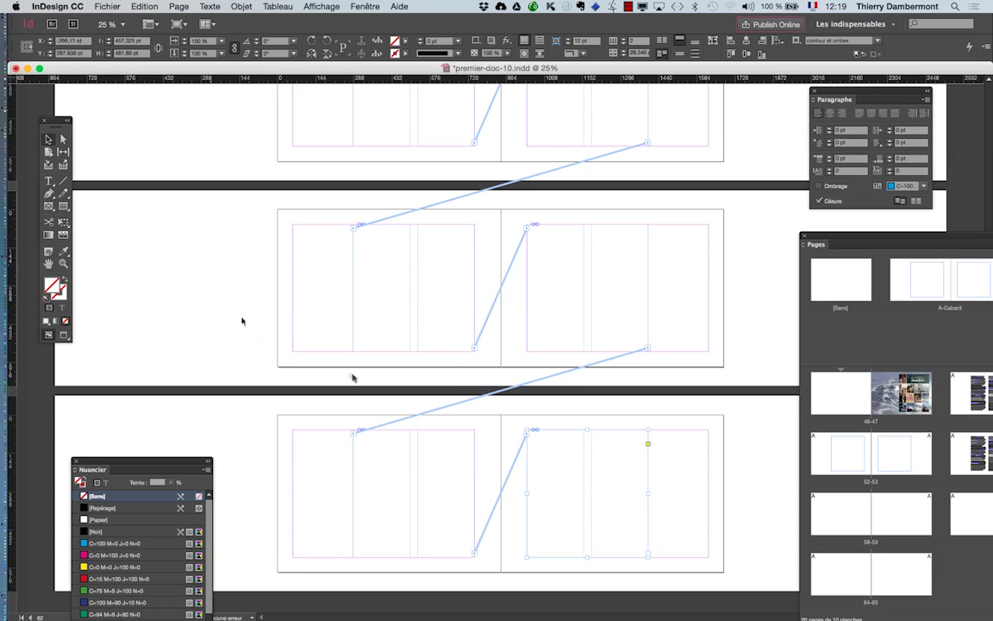
# Compare the text threads starting on page 54 with those on the spreads before pages 52-53 at 12.5% zoom.
pyautogui.click(627, 425)
pyautogui.press('super+minus')
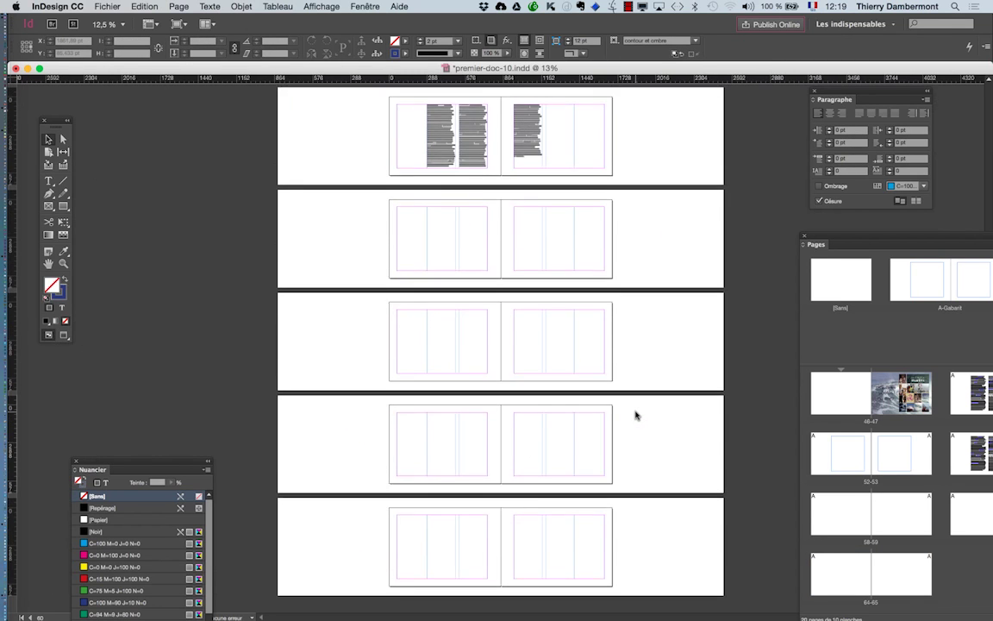
pyautogui.click(472, 414)
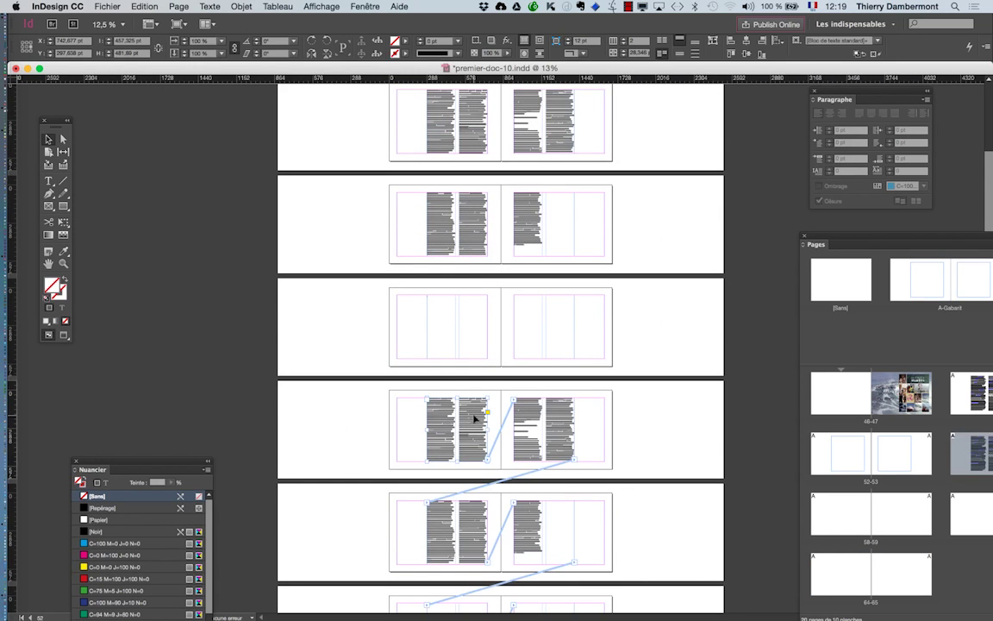
pyautogui.click(485, 326)
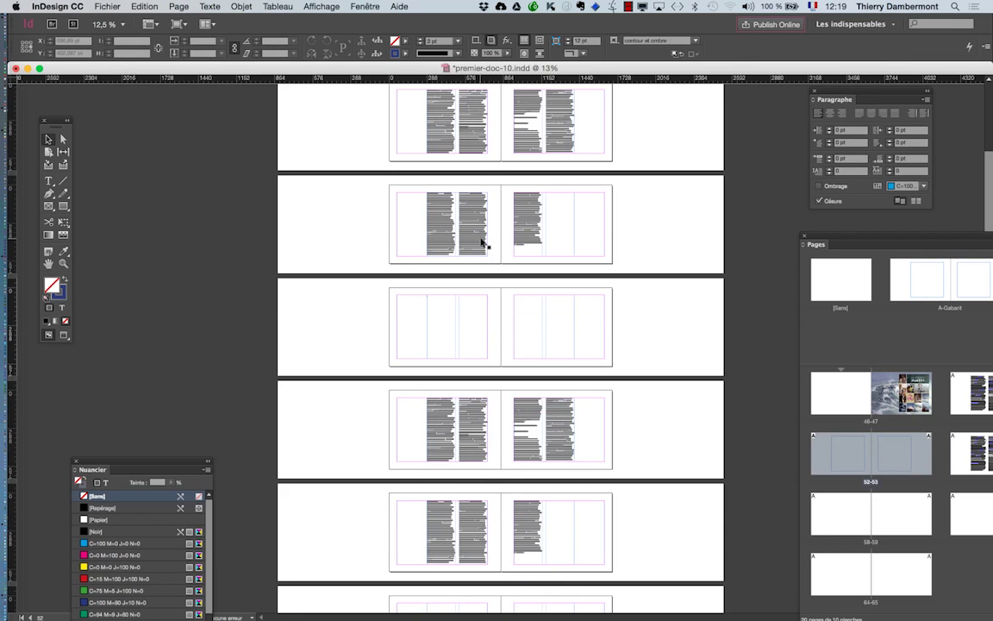
pyautogui.click(521, 226)
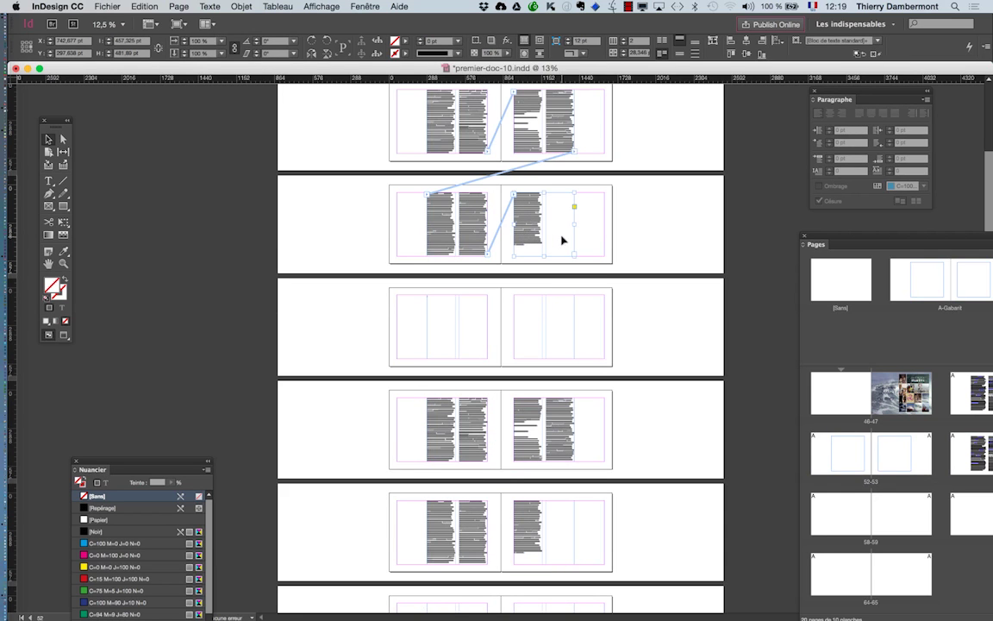
pyautogui.click(348, 318)
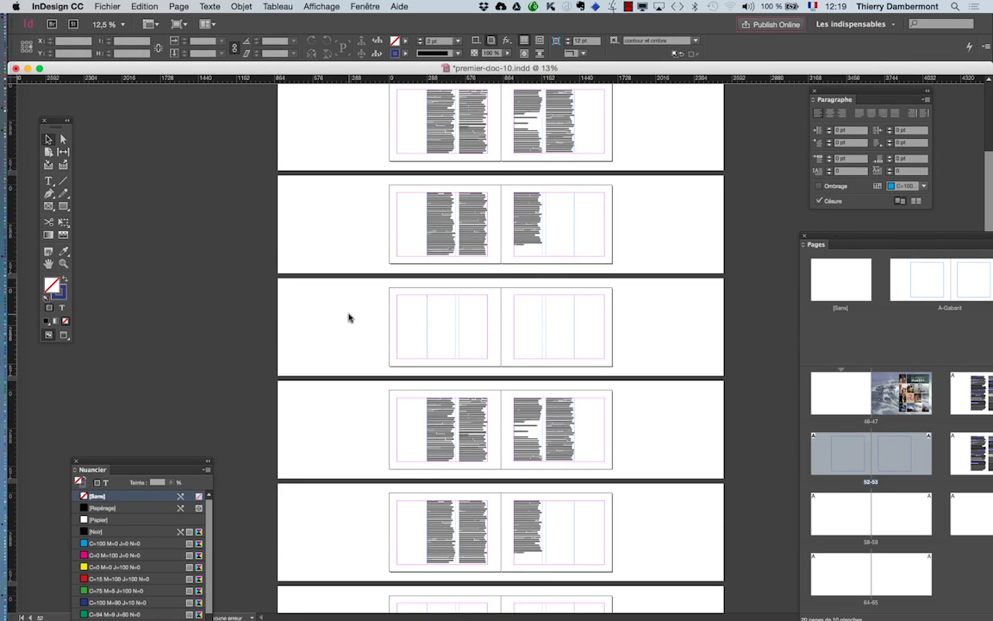